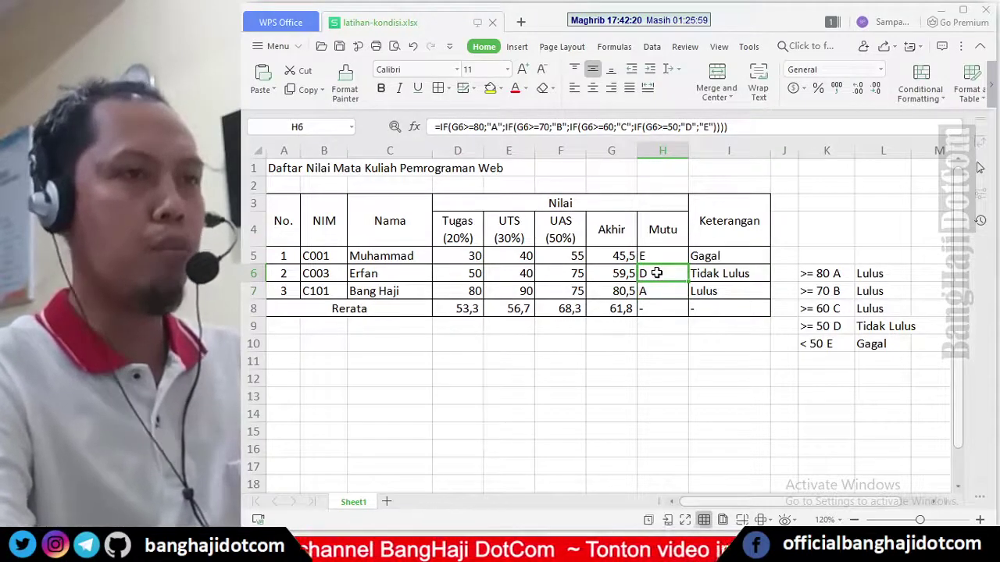
Select the Mutu grades H5:H7 and open the Conditional Formatting Rules Manager
click(660, 255)
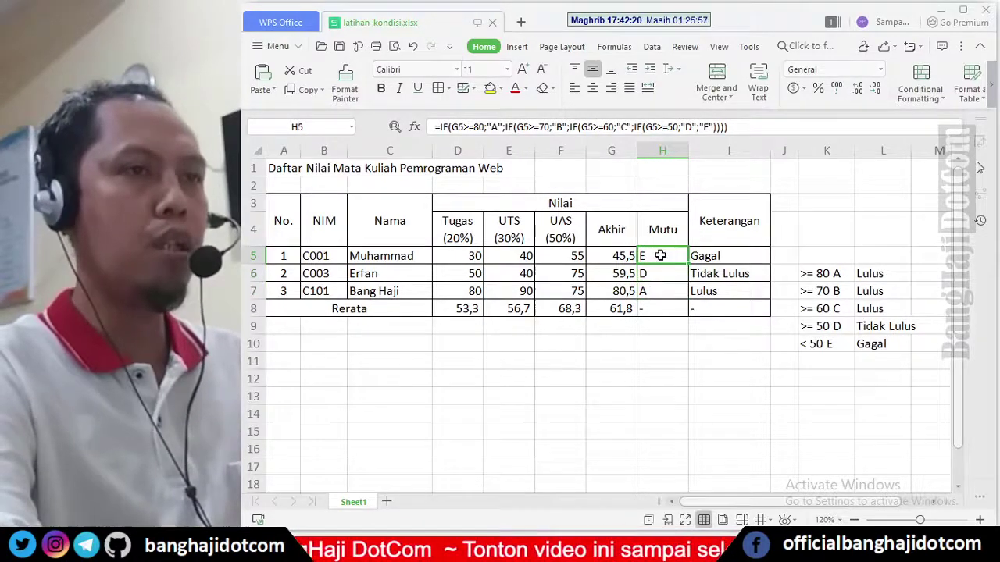
click(662, 274)
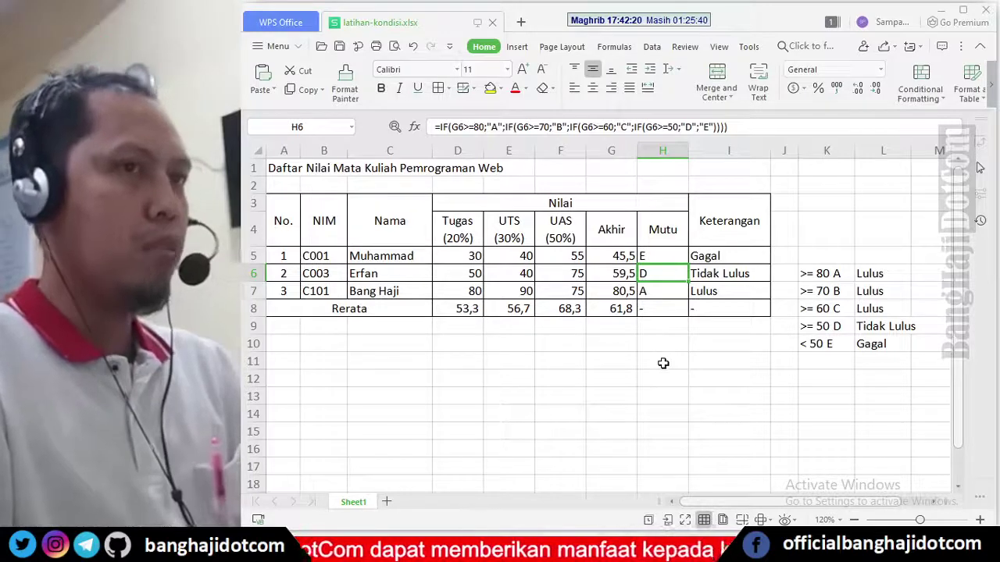
click(661, 257)
drag(661, 258, 661, 291)
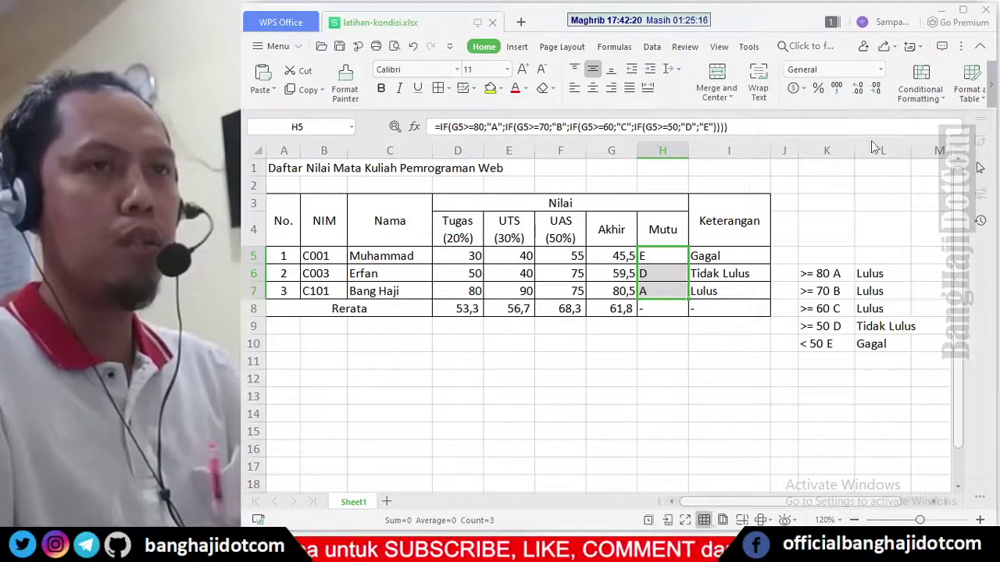
click(918, 104)
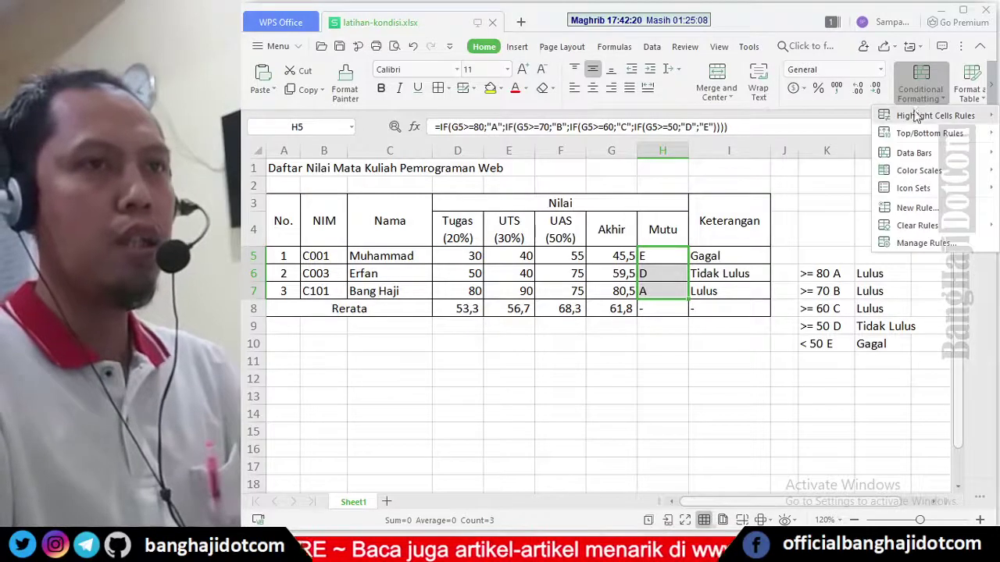
click(908, 245)
drag(740, 173, 735, 38)
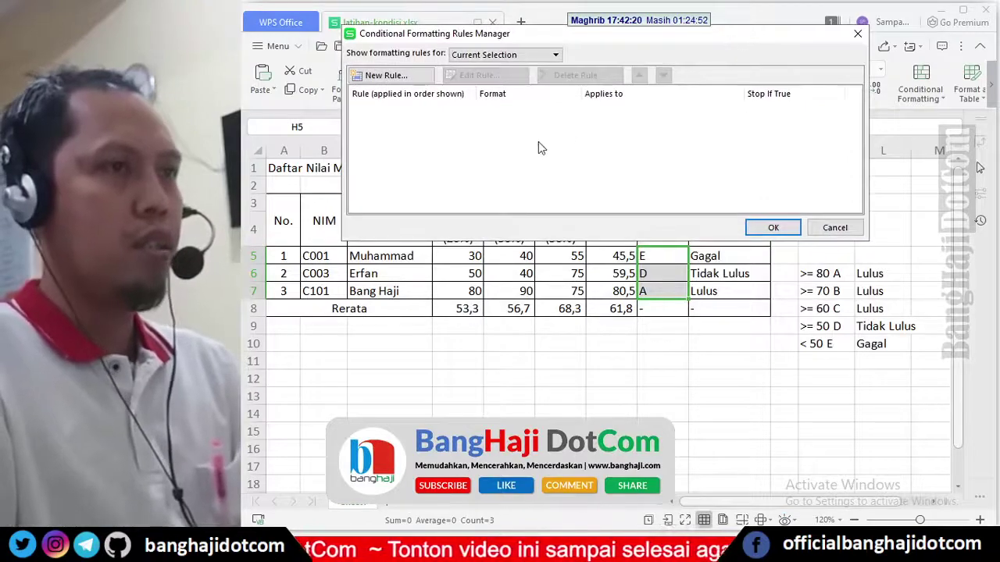
Start a new rule of type 'Format only cells that contain'
click(381, 79)
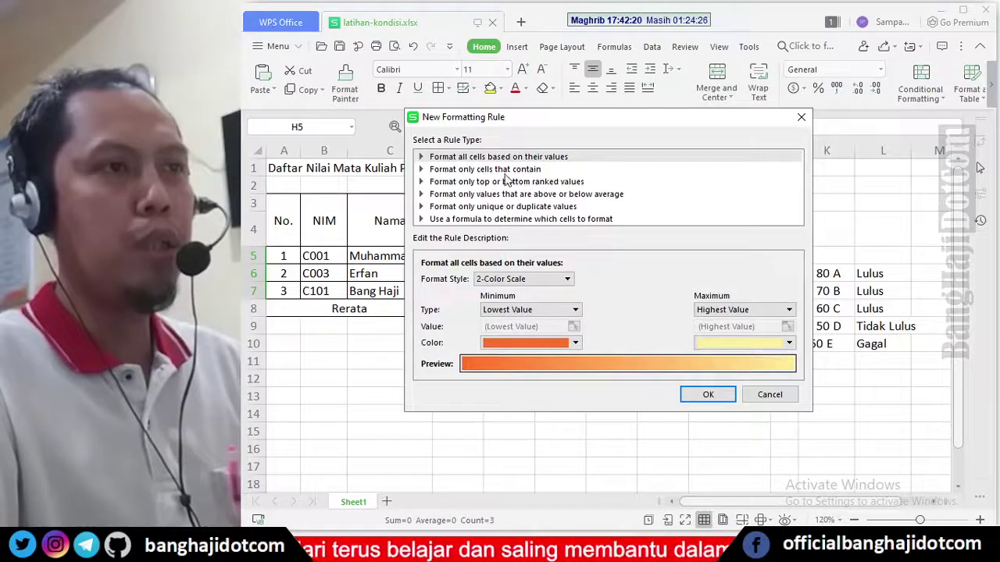
click(460, 181)
click(459, 171)
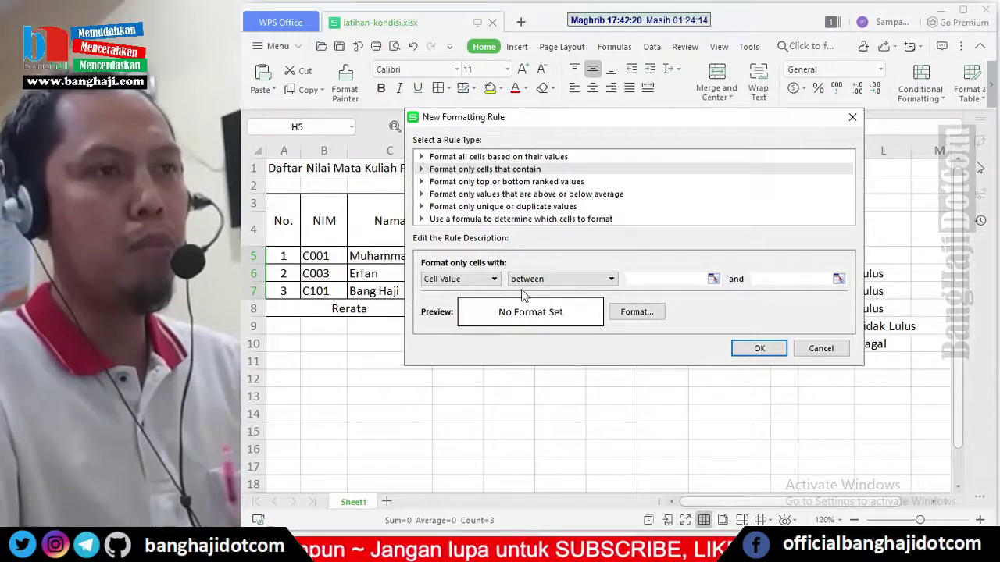
click(503, 157)
click(507, 171)
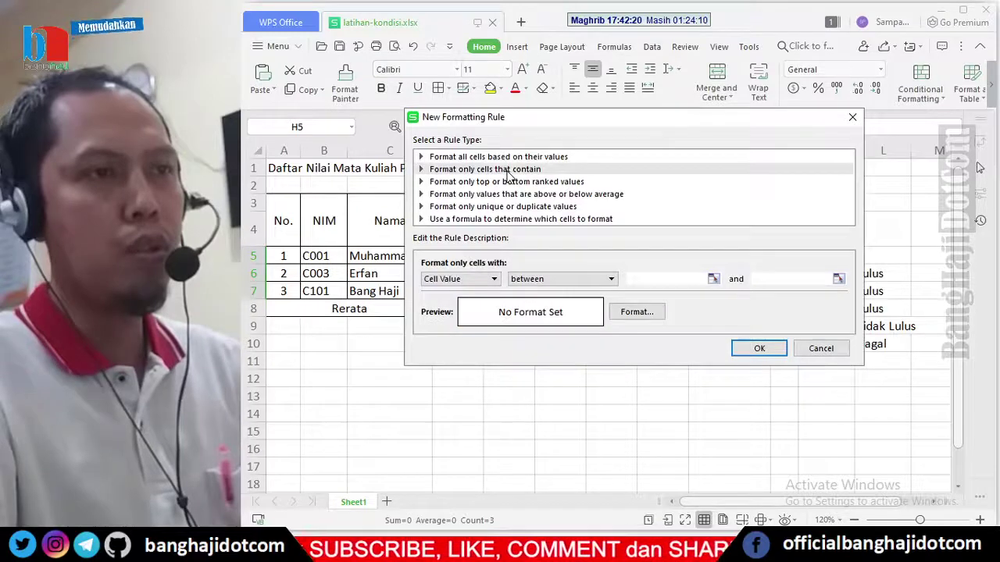
click(508, 183)
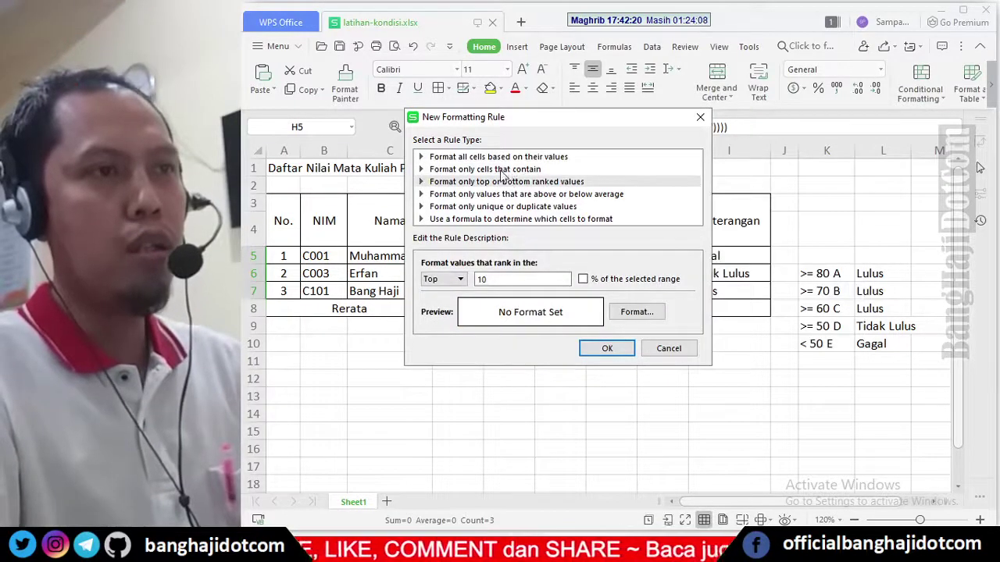
click(501, 171)
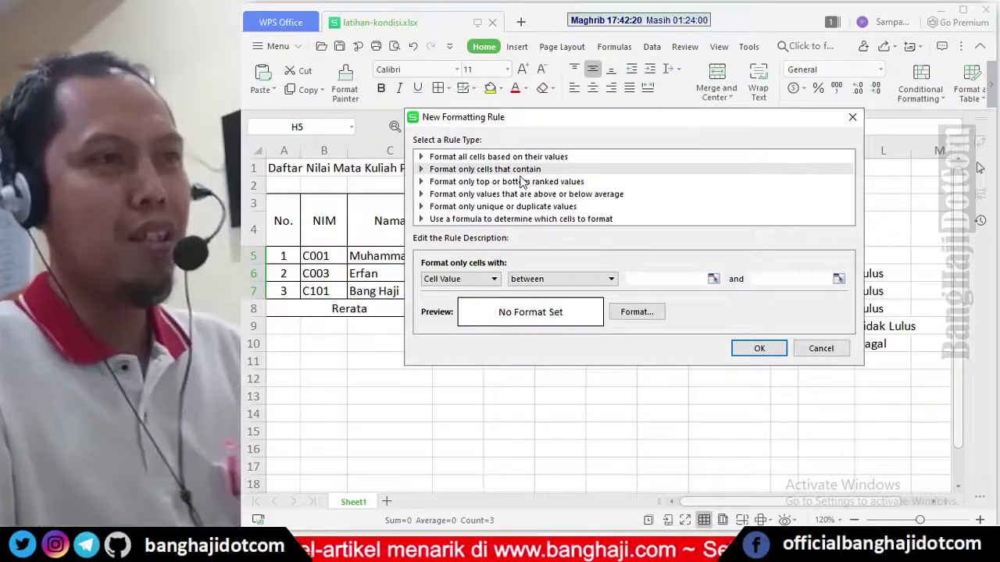
Set the rule condition to Cell Value equal to E
click(494, 279)
click(493, 281)
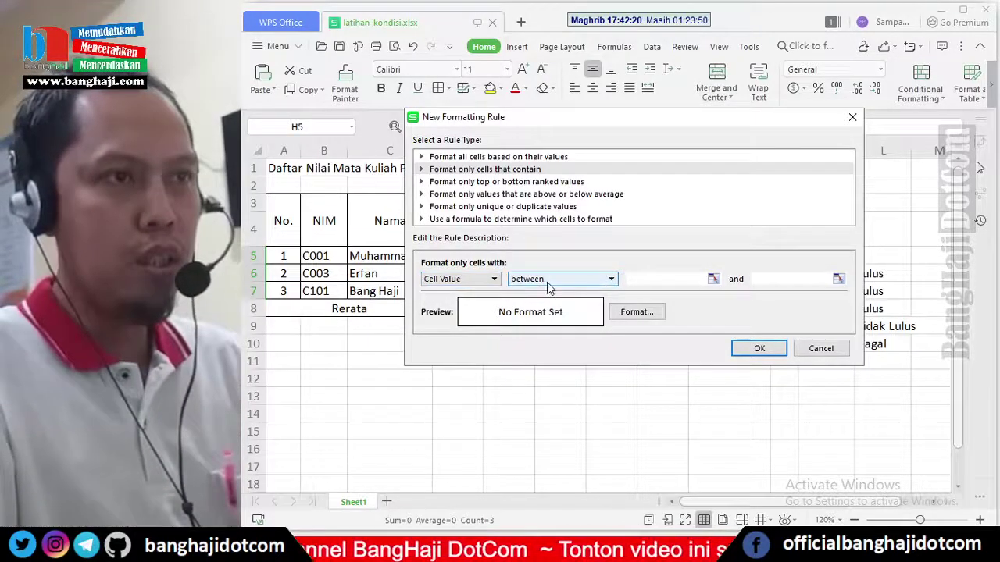
click(611, 280)
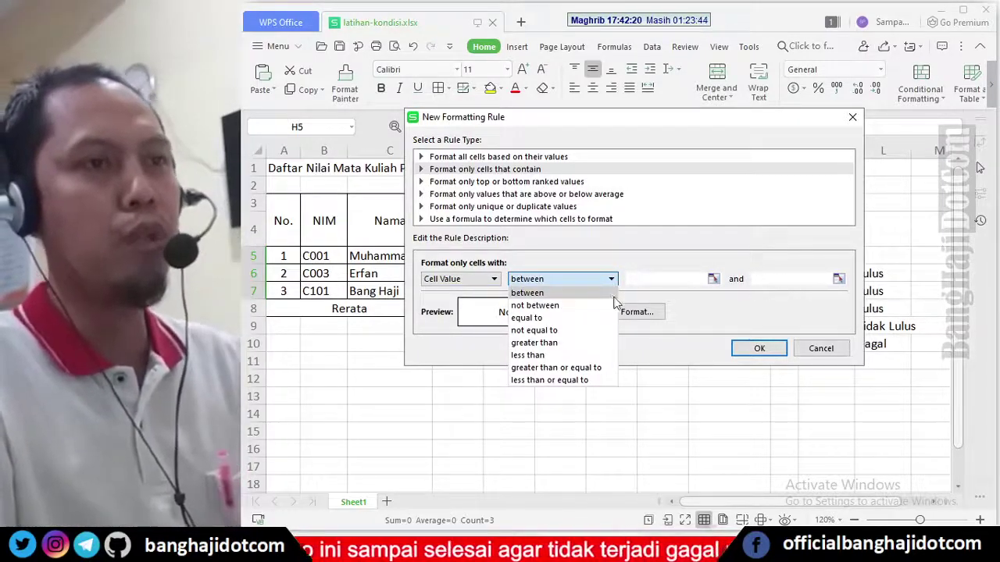
click(537, 318)
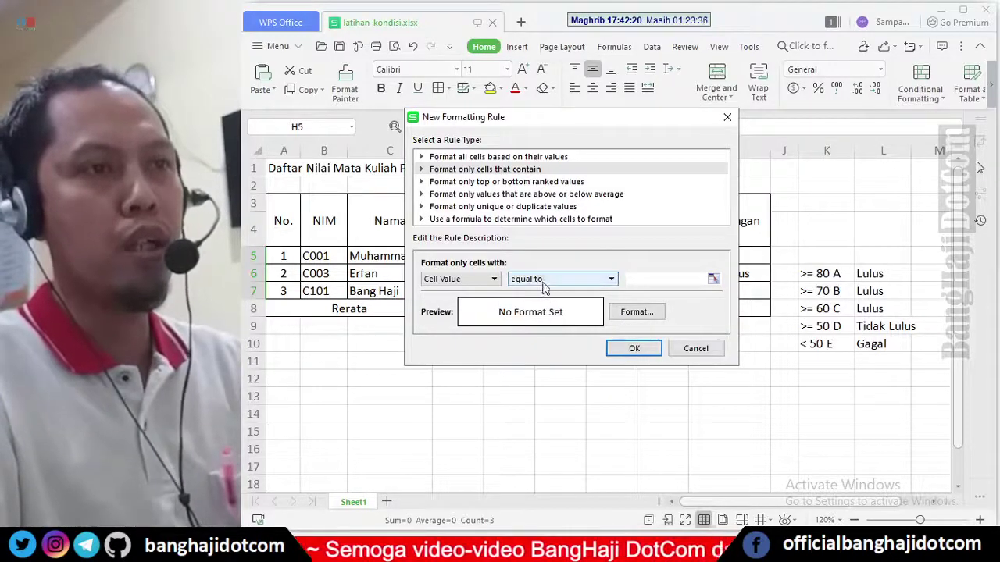
click(649, 277)
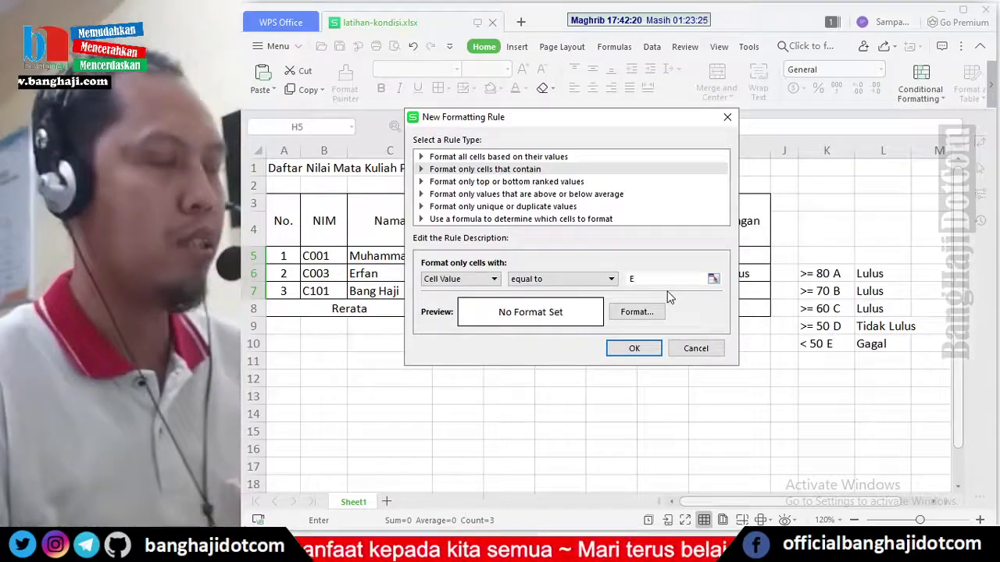
click(630, 313)
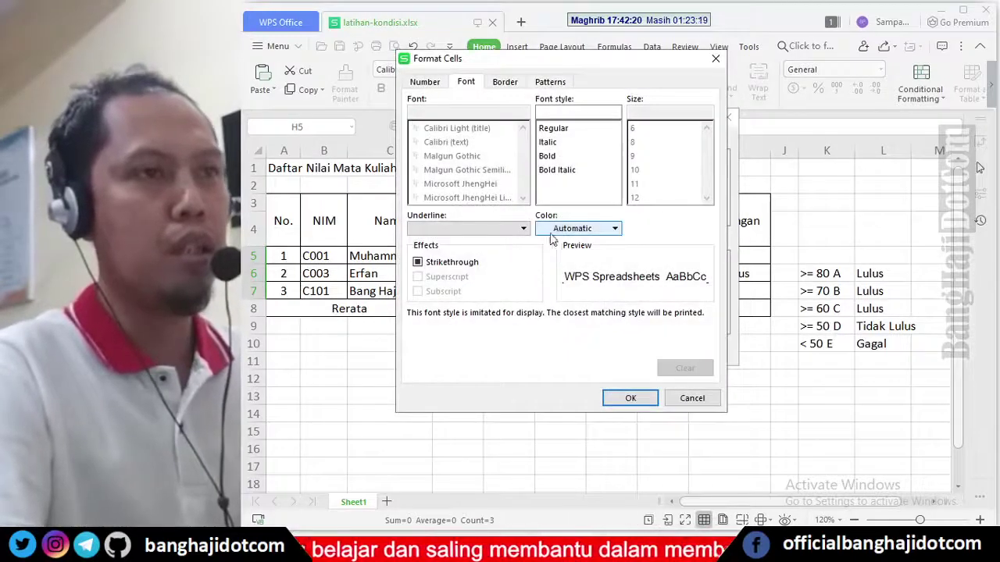
Make the E rule's font bold and white
click(557, 230)
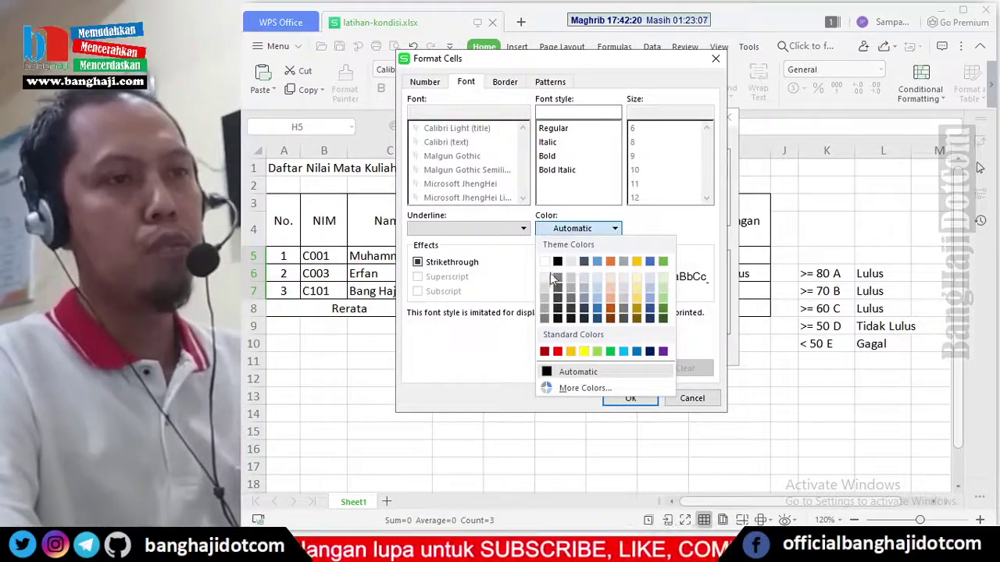
click(545, 263)
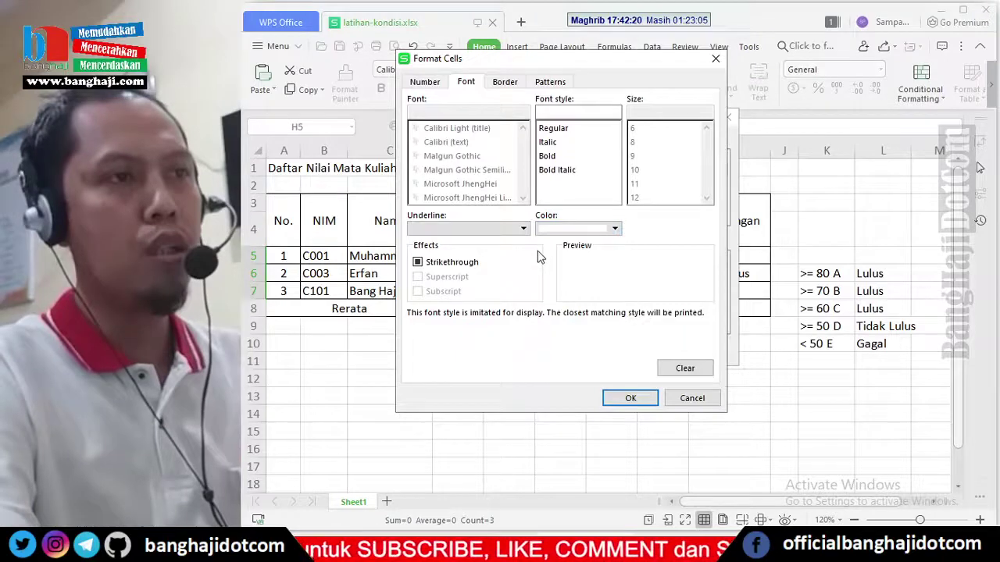
click(548, 156)
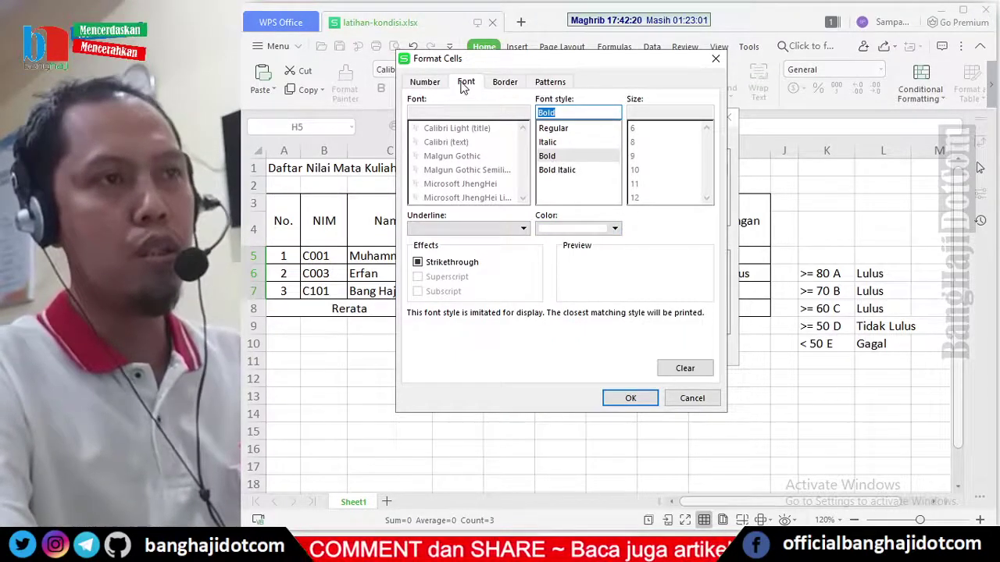
Give the E rule a red fill and save it
click(548, 82)
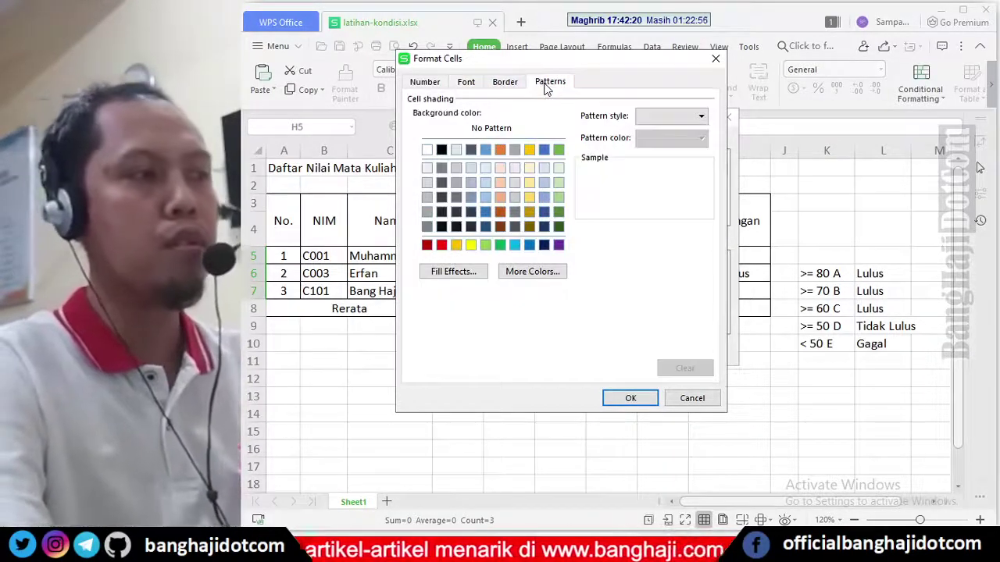
click(442, 247)
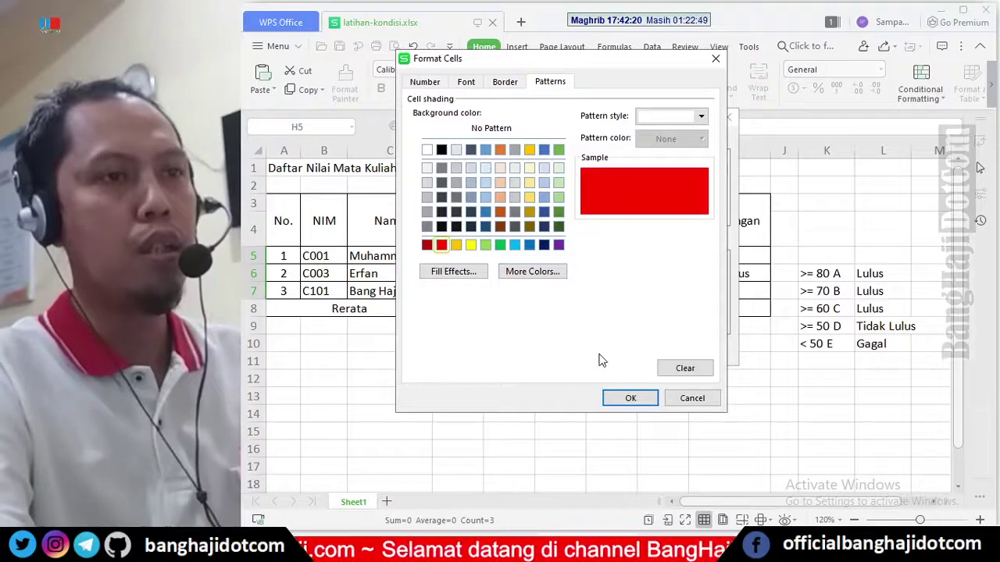
click(465, 82)
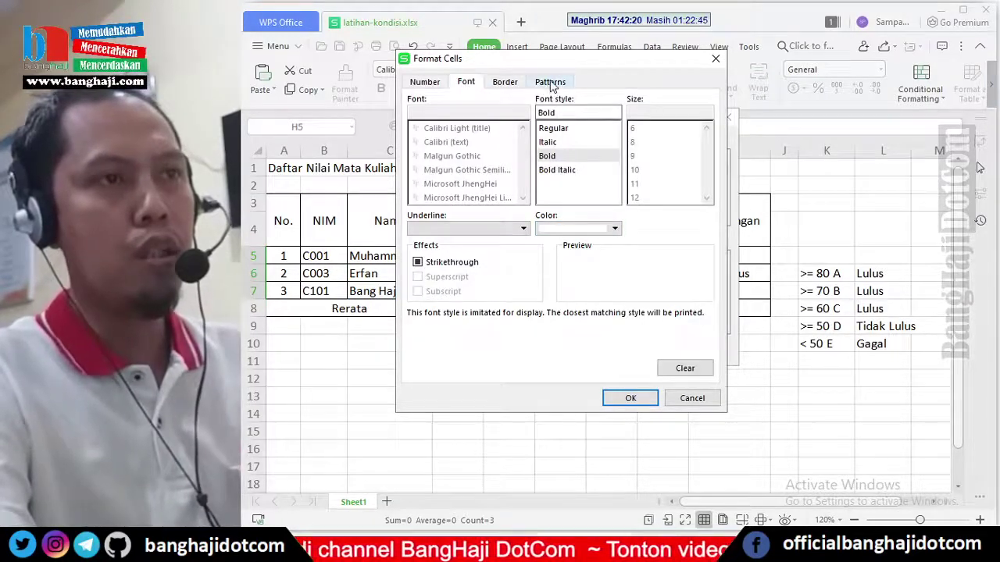
click(551, 82)
click(632, 398)
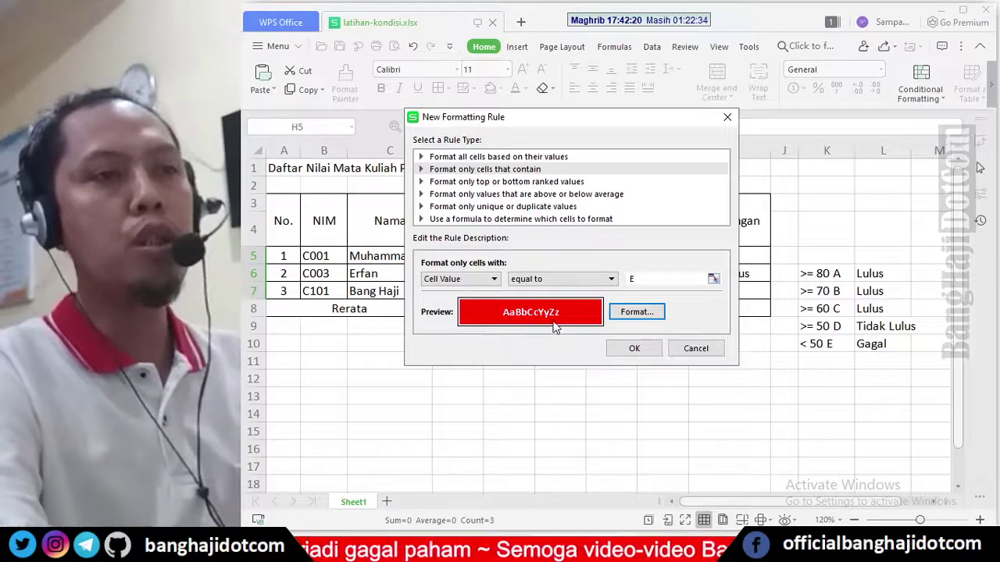
click(634, 351)
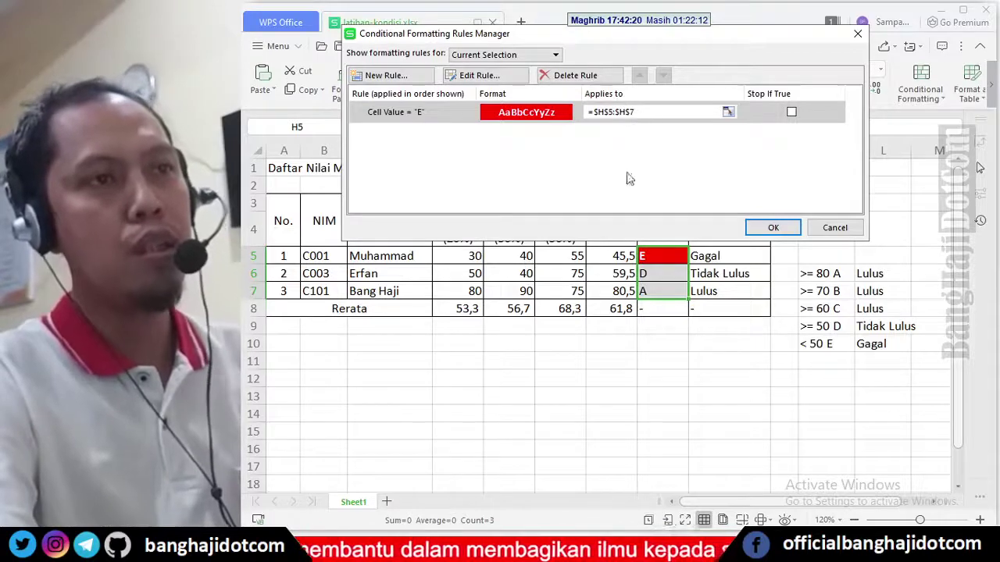
Begin another new formatting rule from the Rules Manager
click(390, 76)
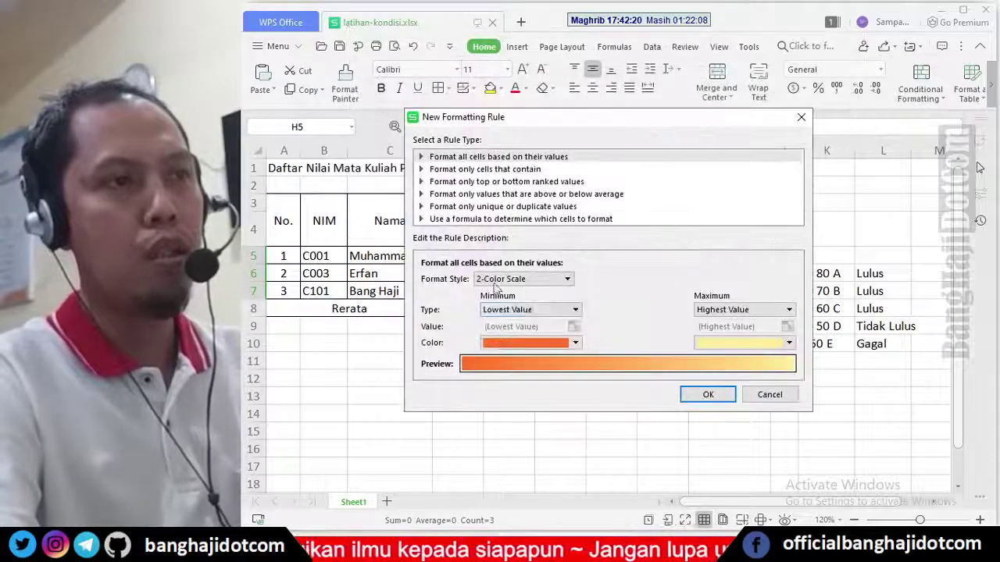
Set the new rule to format cells whose value equals D
click(482, 170)
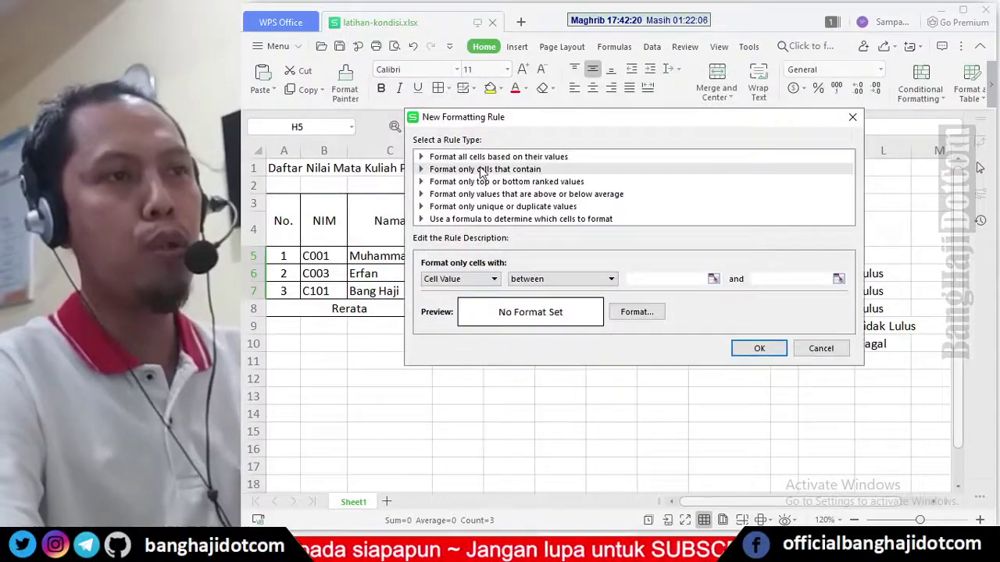
click(608, 280)
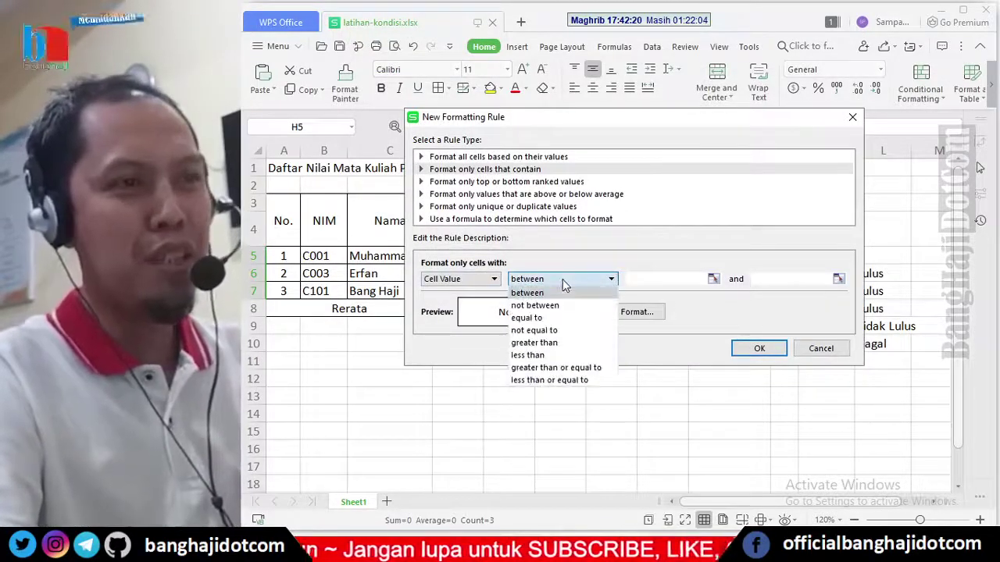
click(562, 317)
click(664, 280)
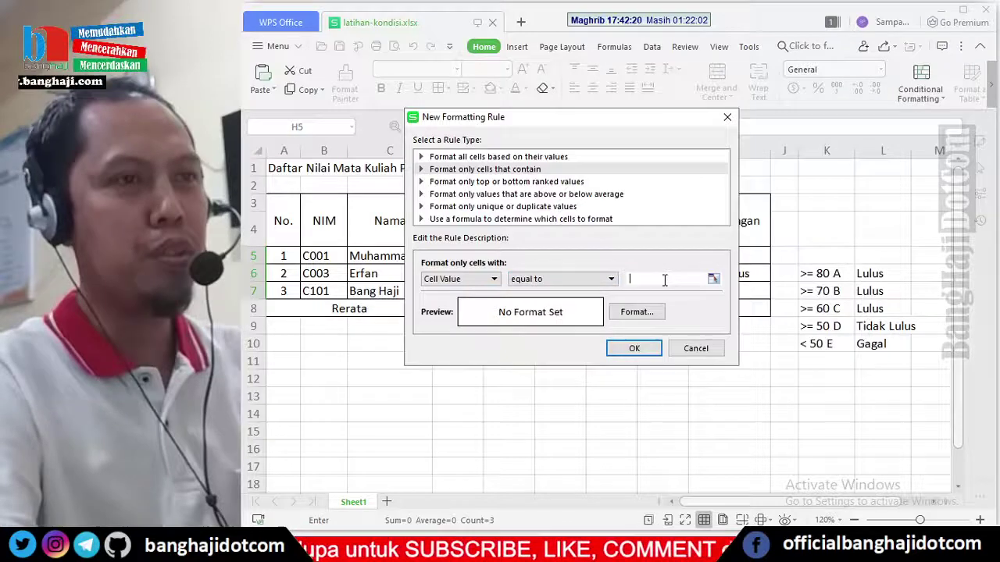
text(0)
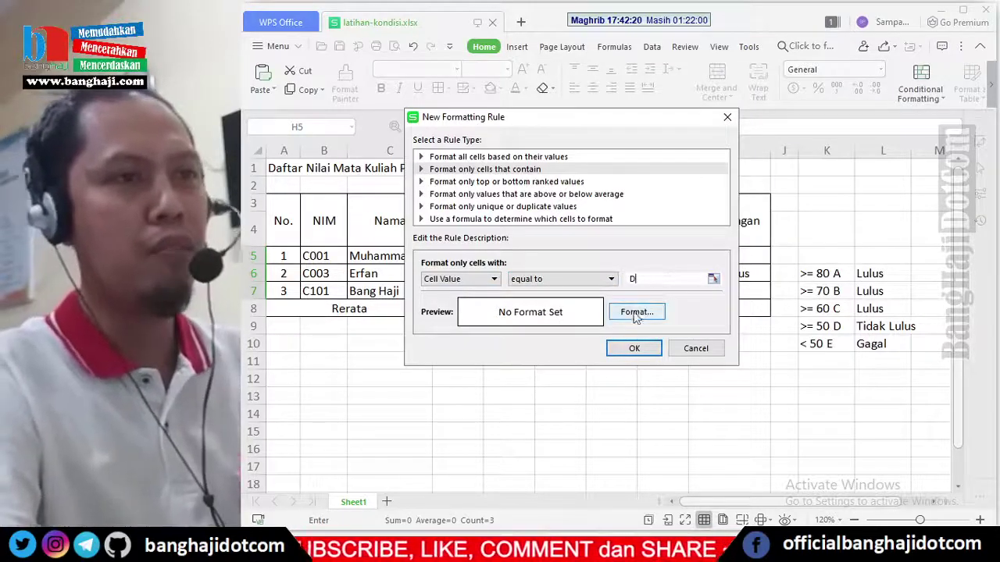
Give the D rule an orange fill with bold white text and save it
click(637, 312)
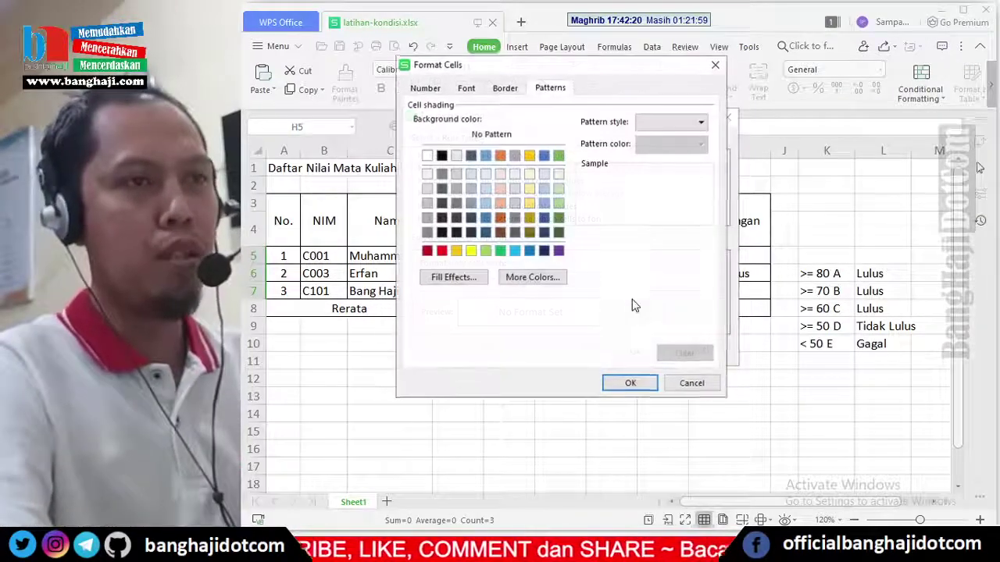
click(500, 156)
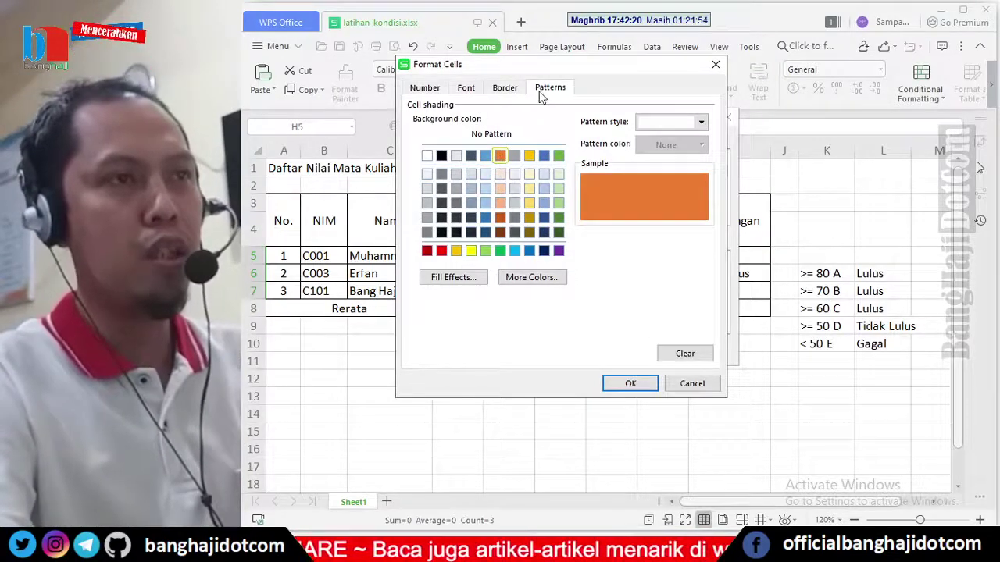
click(466, 87)
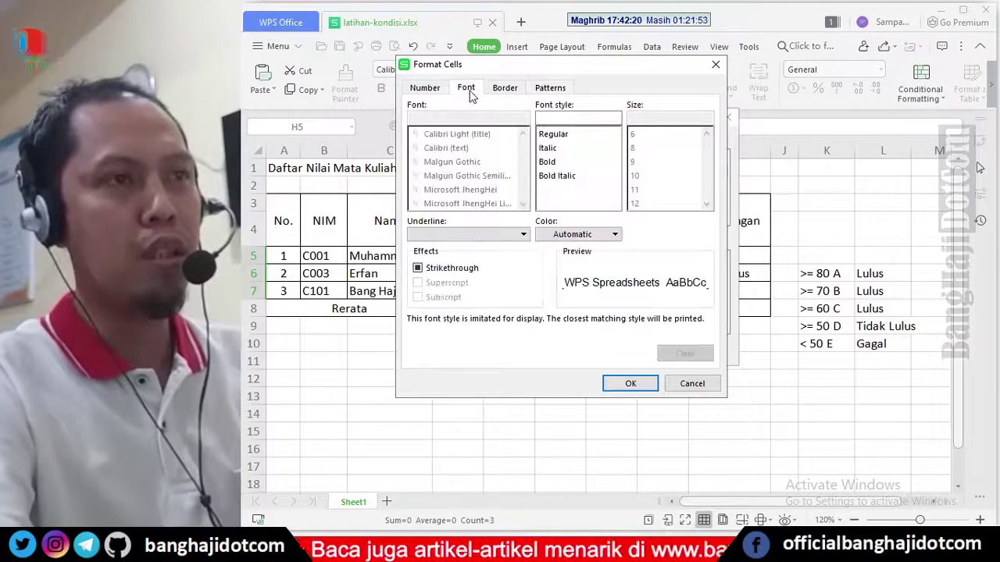
click(591, 235)
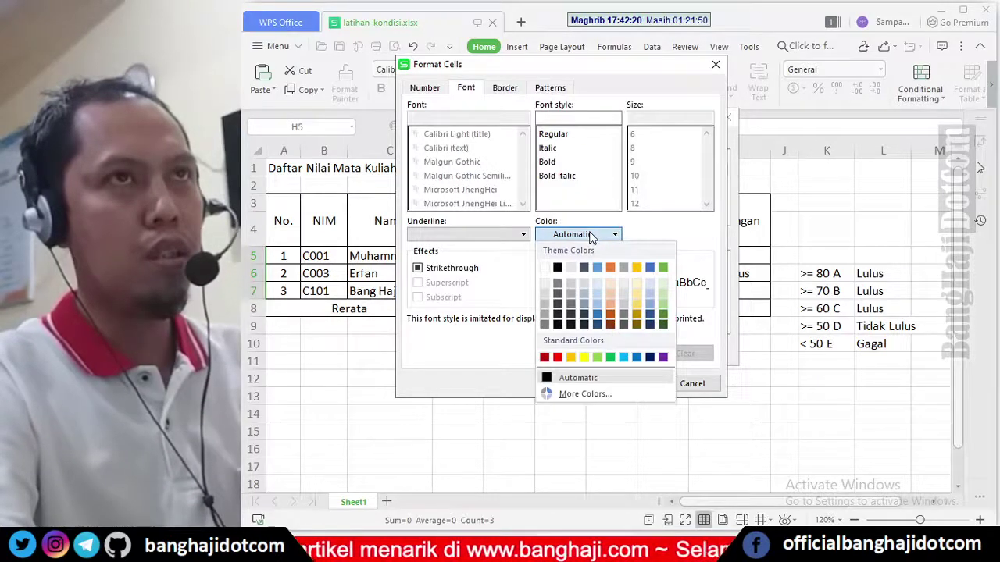
click(545, 268)
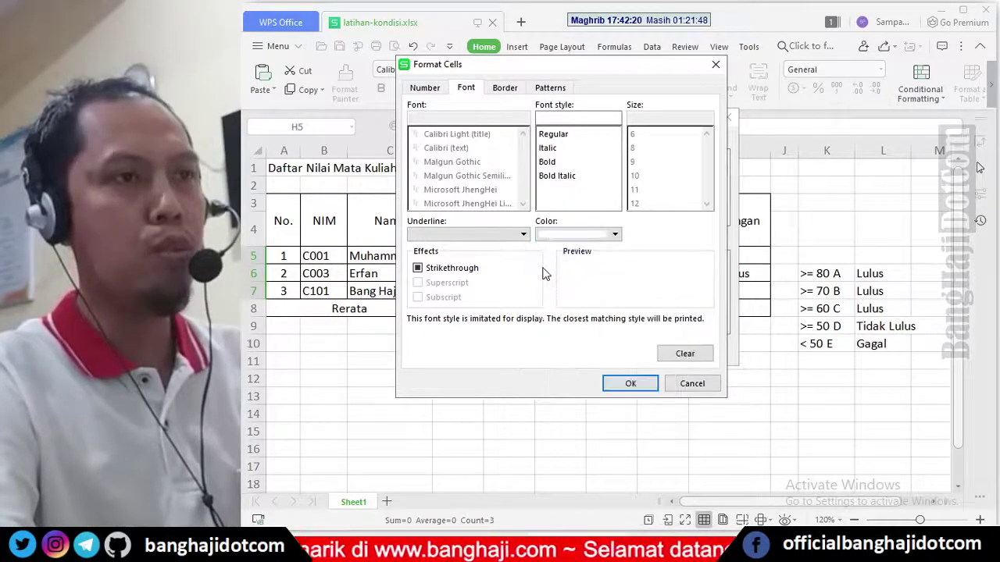
click(549, 164)
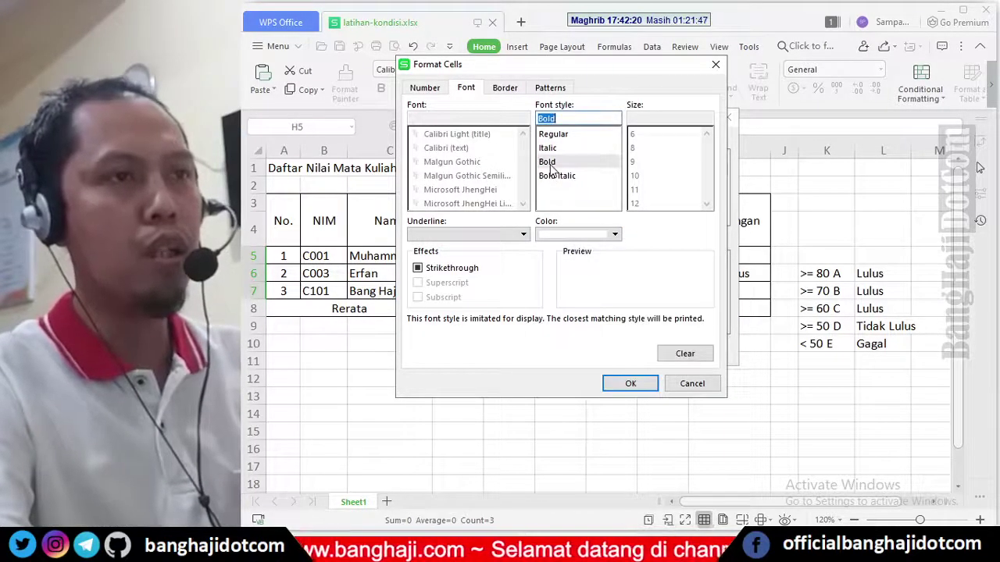
click(617, 383)
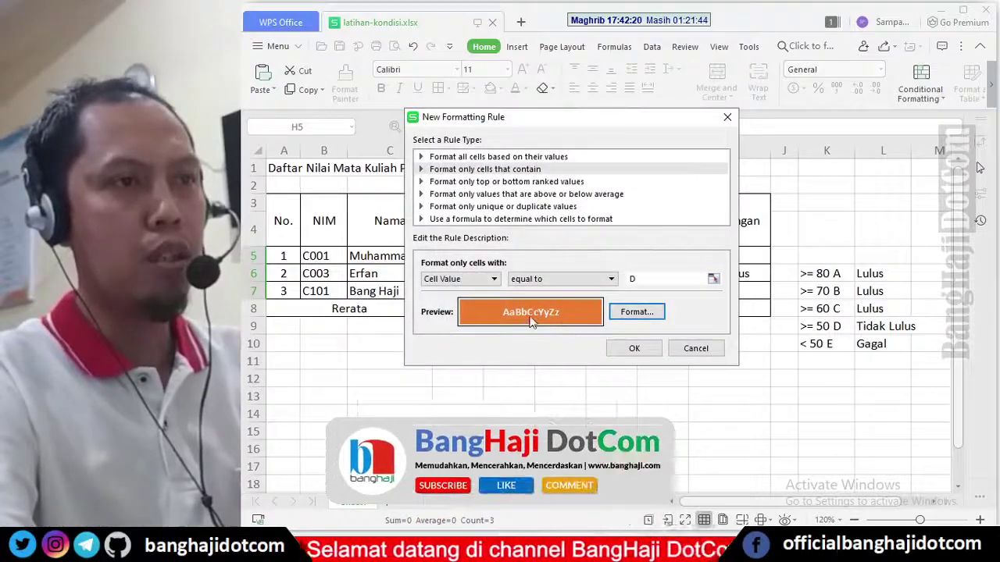
click(633, 348)
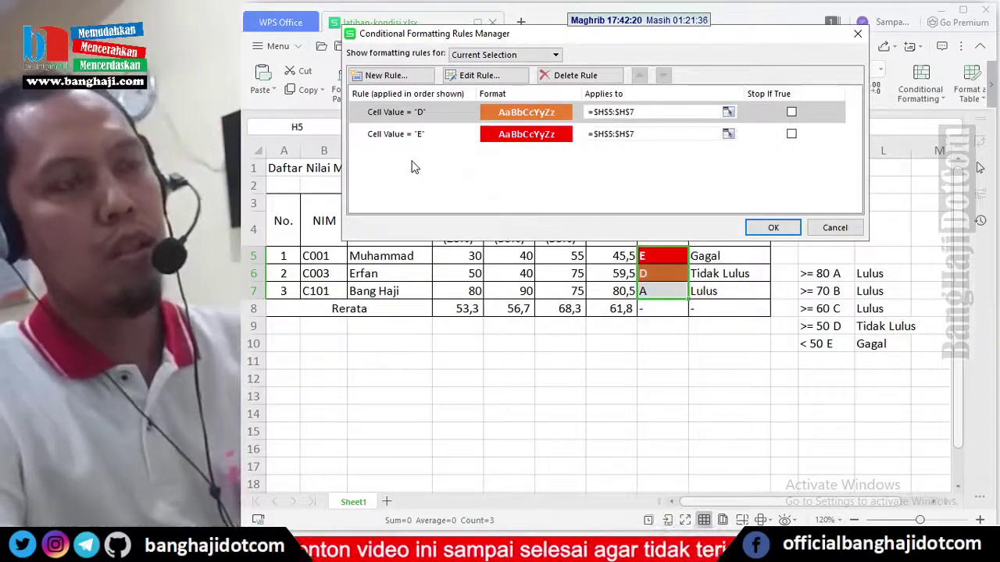
Begin a third new formatting rule from the Rules Manager
click(384, 76)
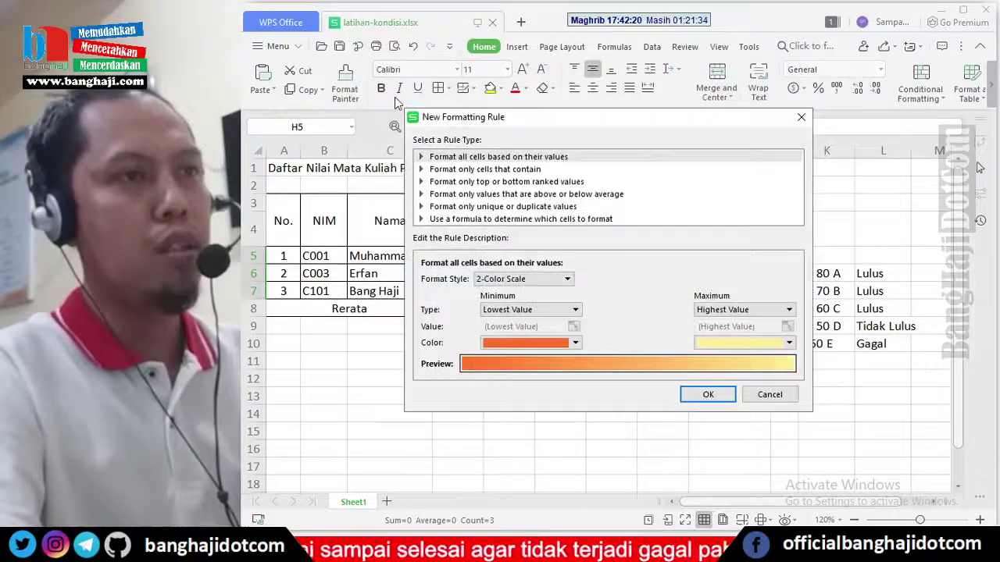
Set the new rule to format cells whose value equals C
click(451, 171)
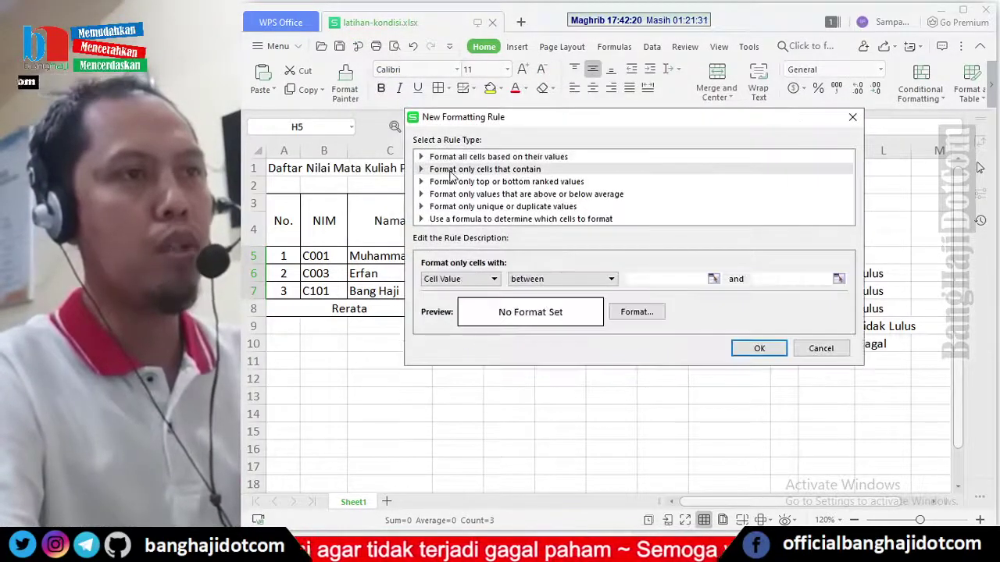
click(581, 282)
click(559, 320)
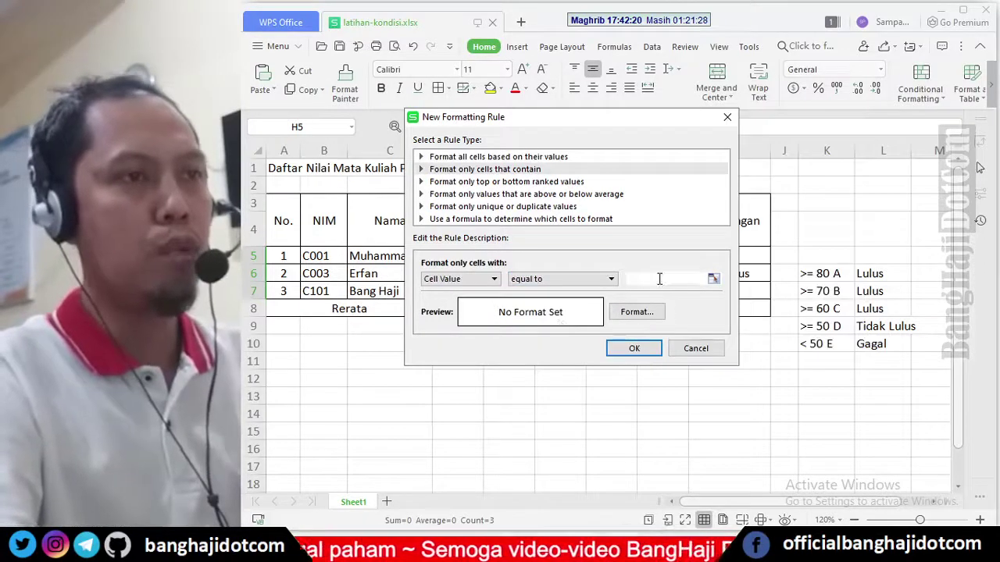
click(660, 279)
text(d)
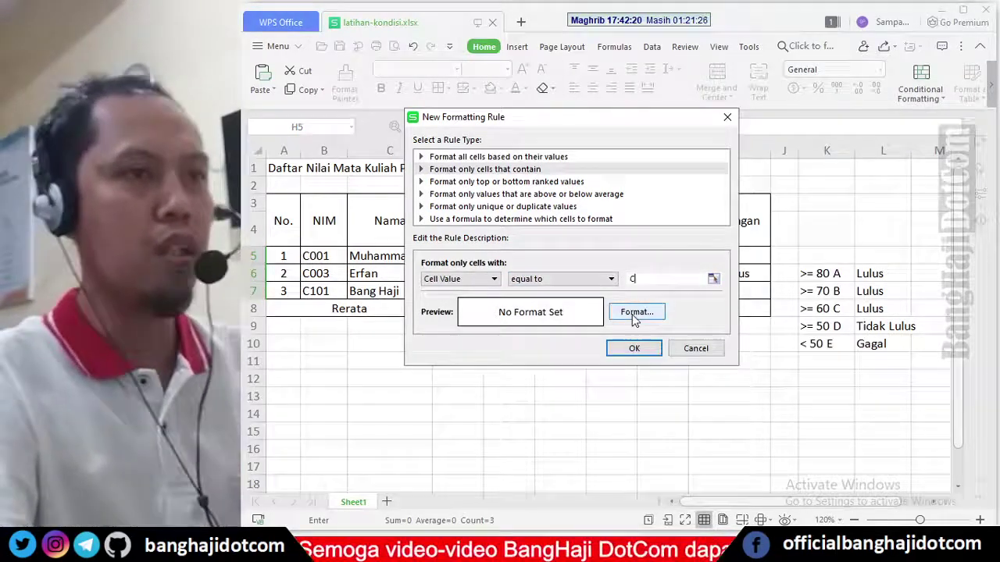
Give the C rule bold black text on a yellow fill and save it
click(634, 312)
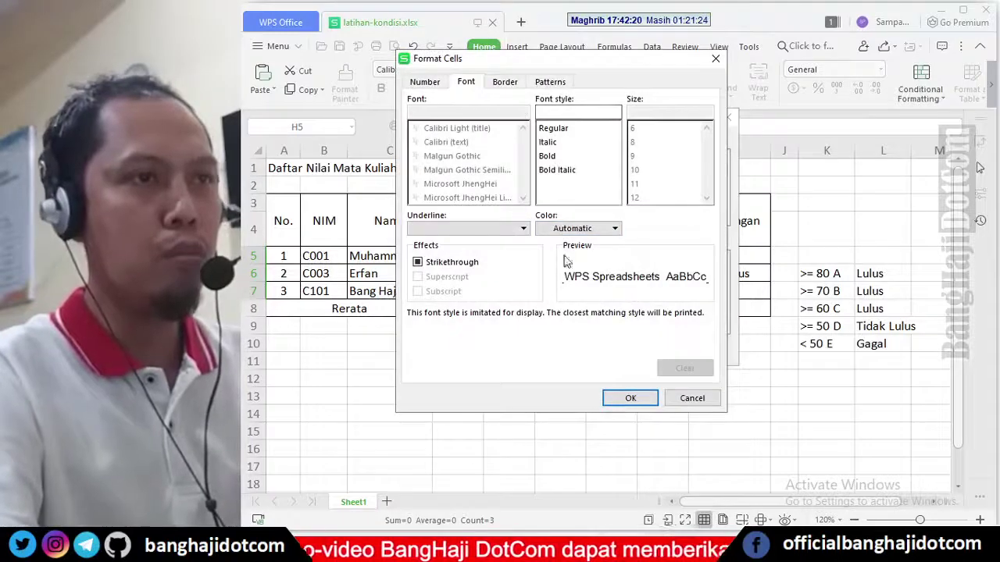
click(569, 229)
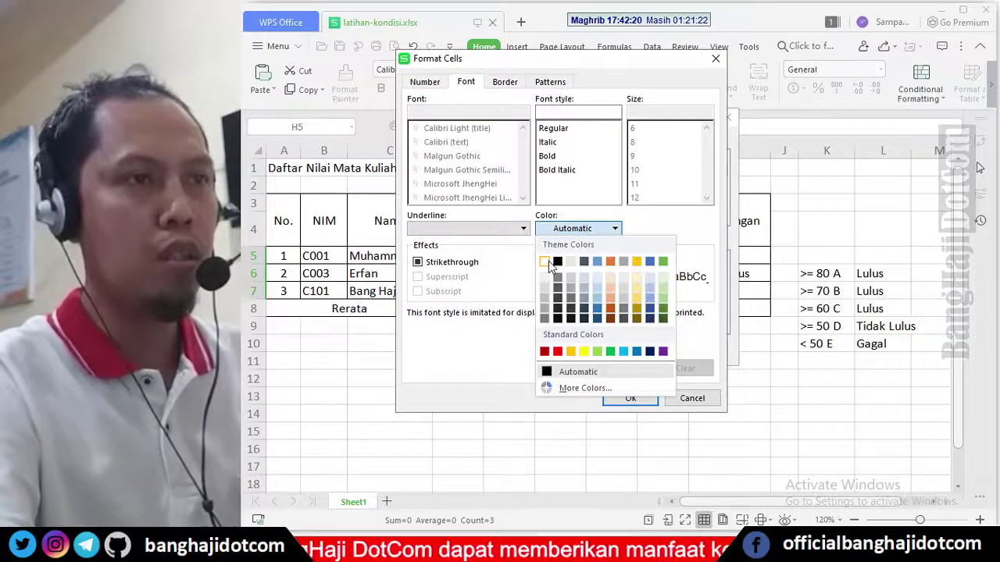
click(556, 263)
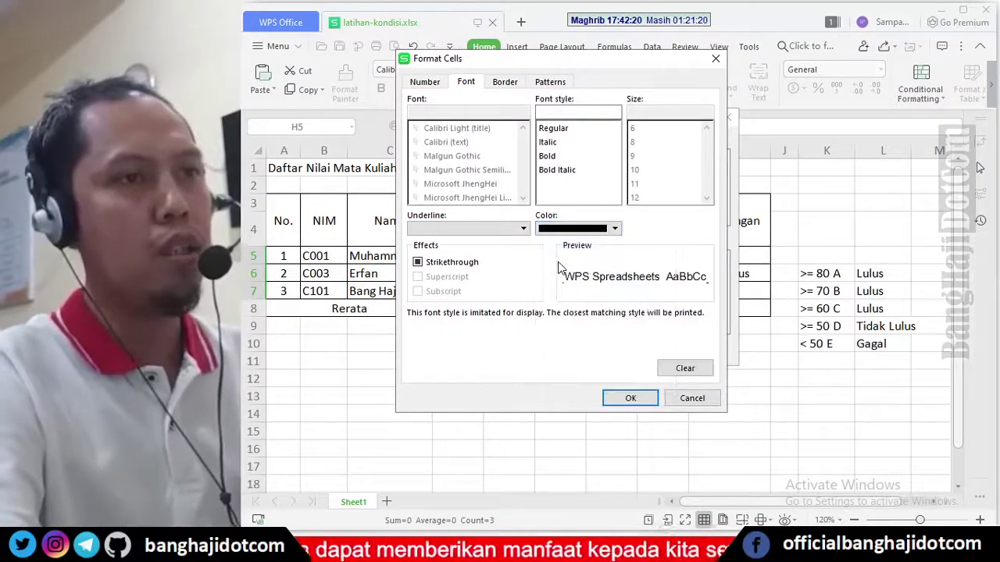
click(558, 156)
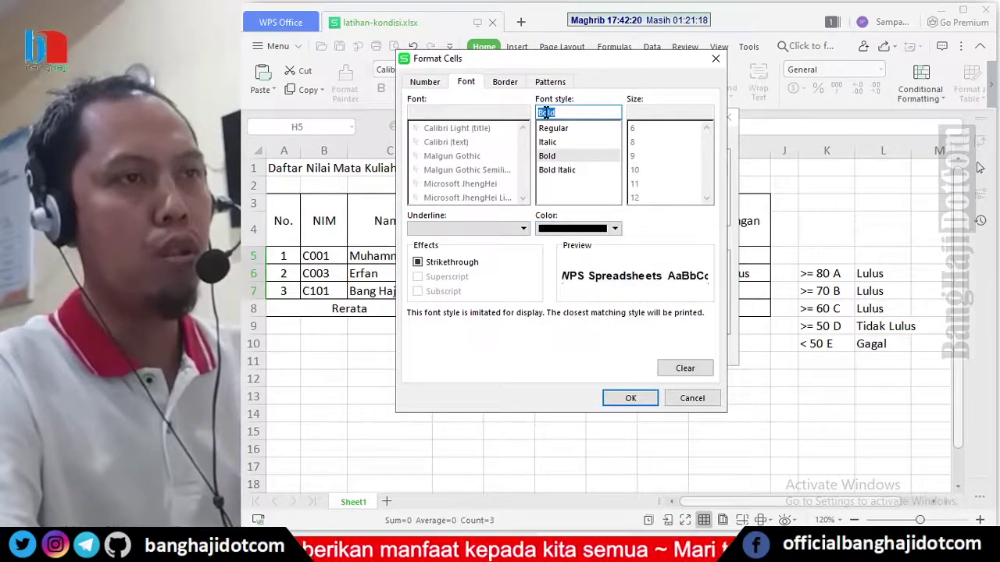
click(552, 83)
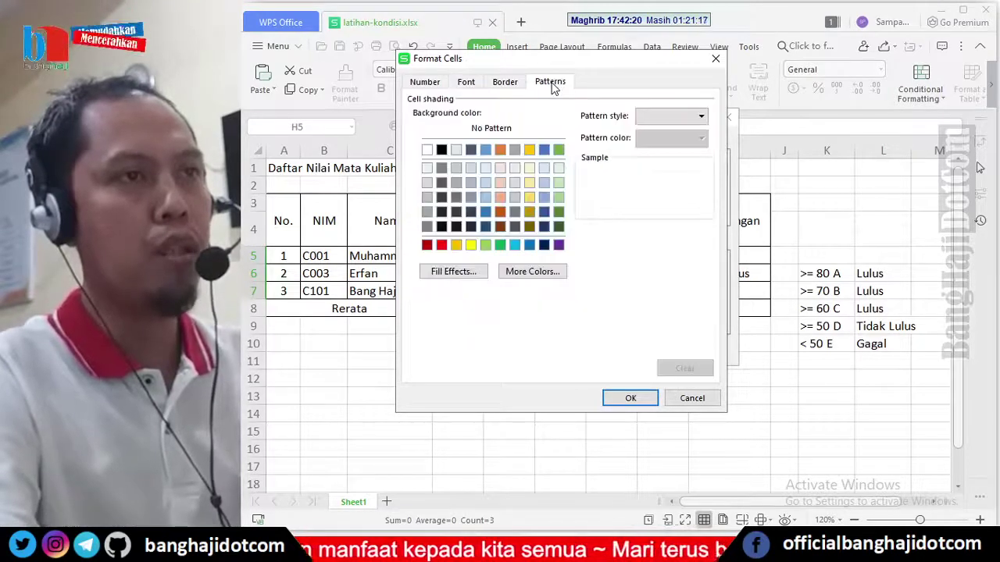
click(471, 245)
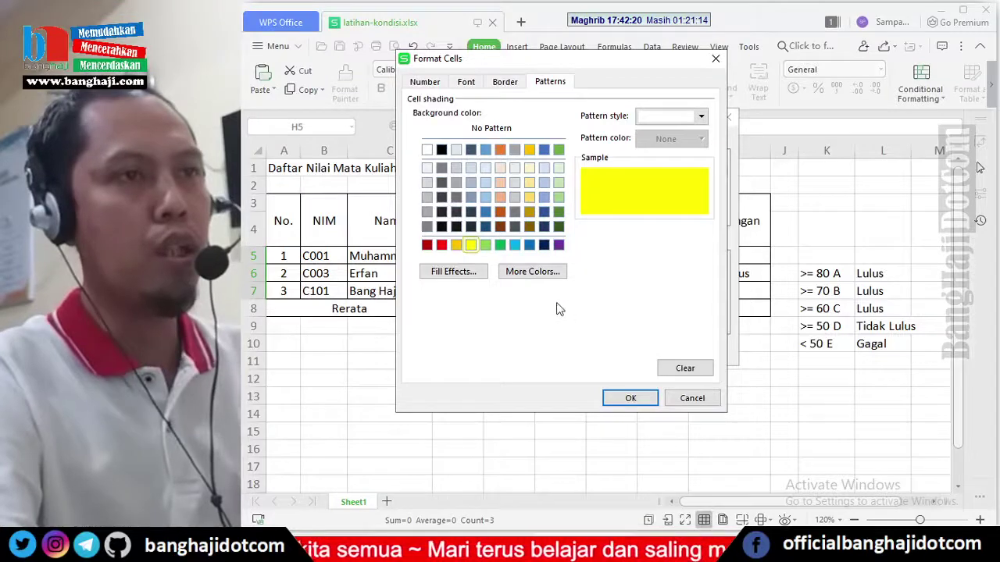
click(629, 399)
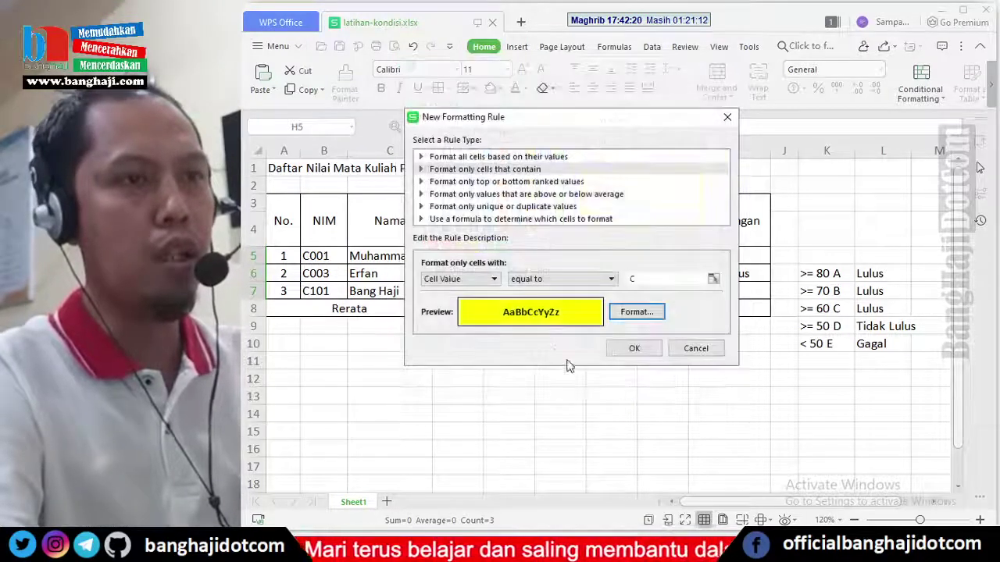
click(634, 353)
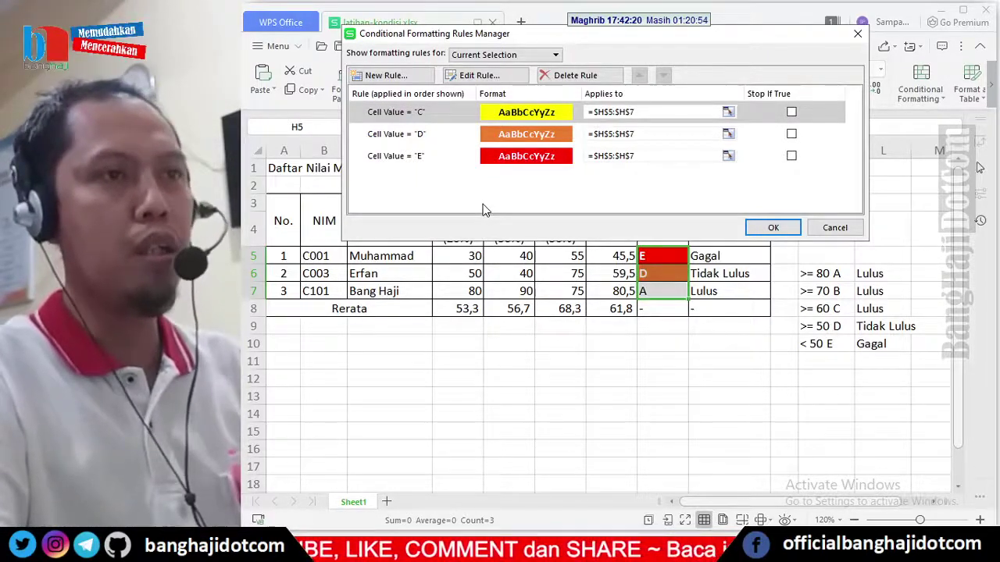
click(380, 76)
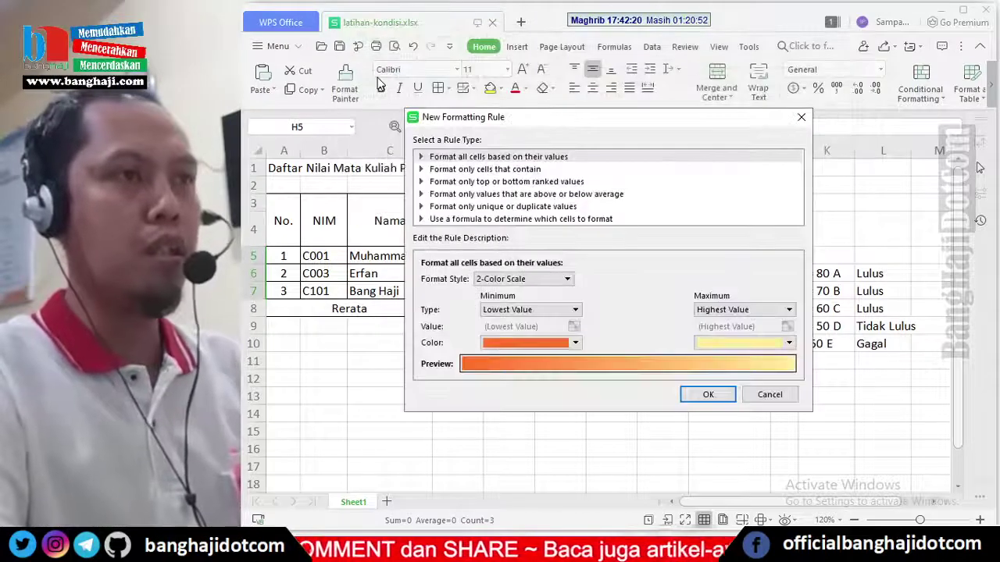
Set the fourth rule's condition to Cell Value less than or equal to
click(458, 170)
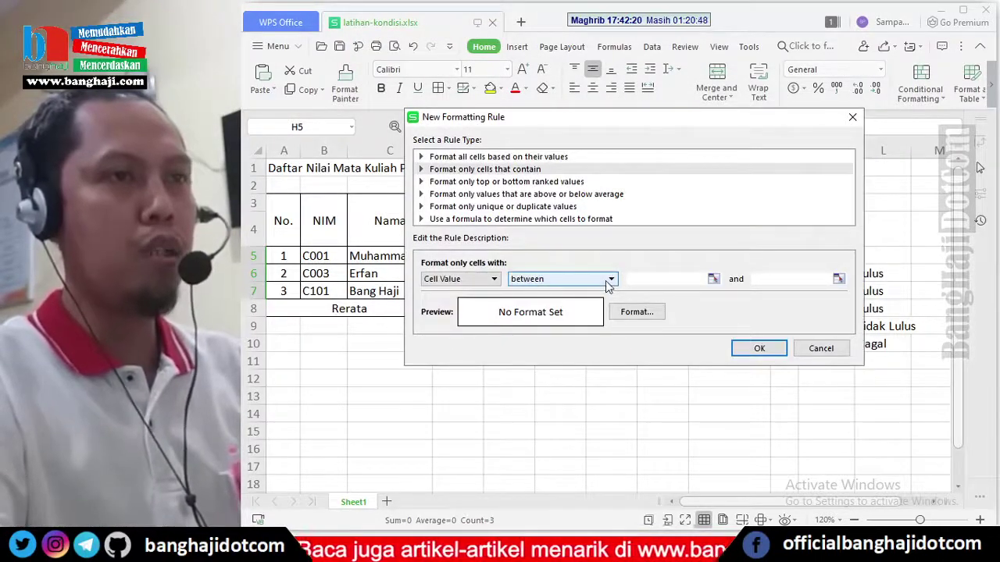
click(610, 279)
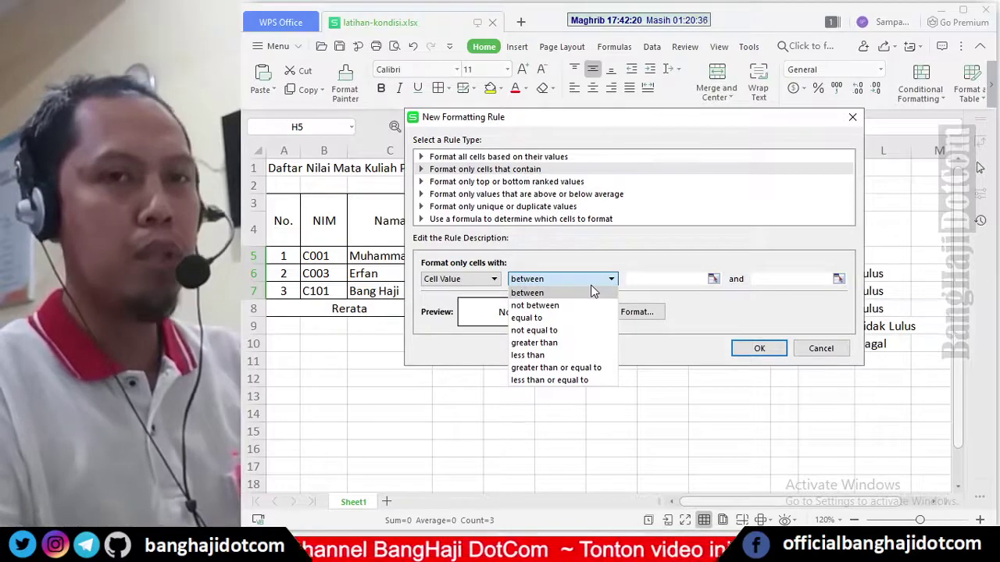
click(576, 372)
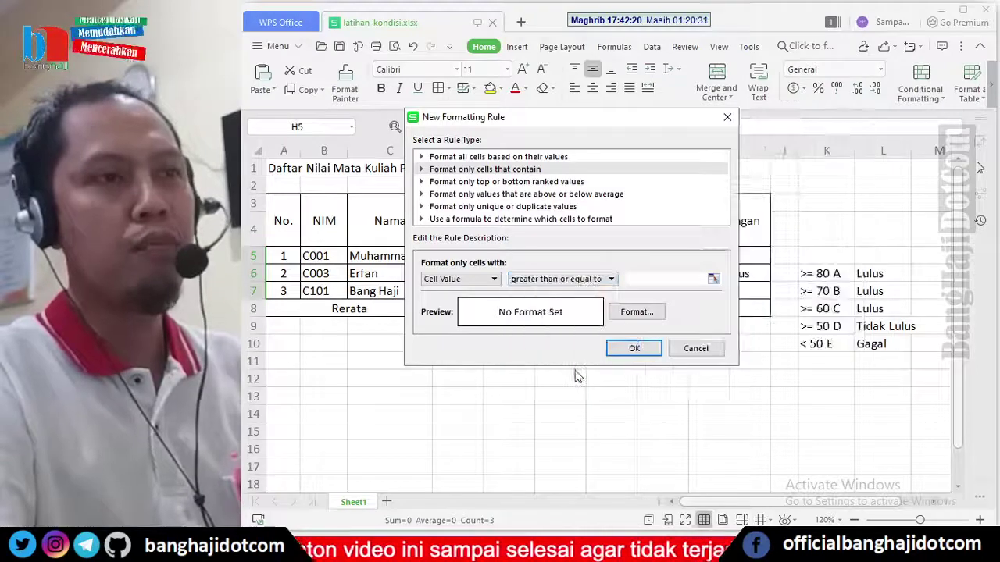
click(658, 276)
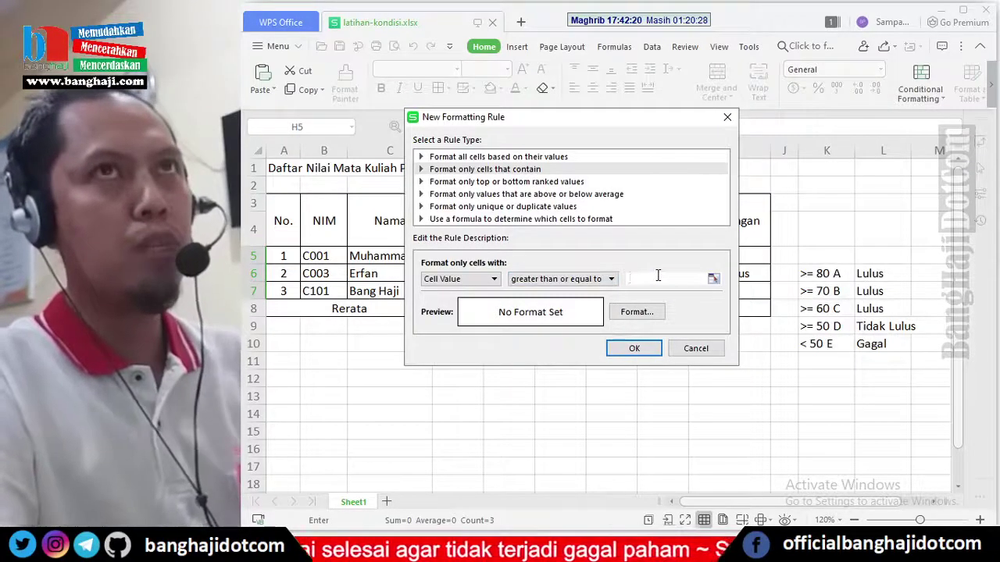
click(611, 279)
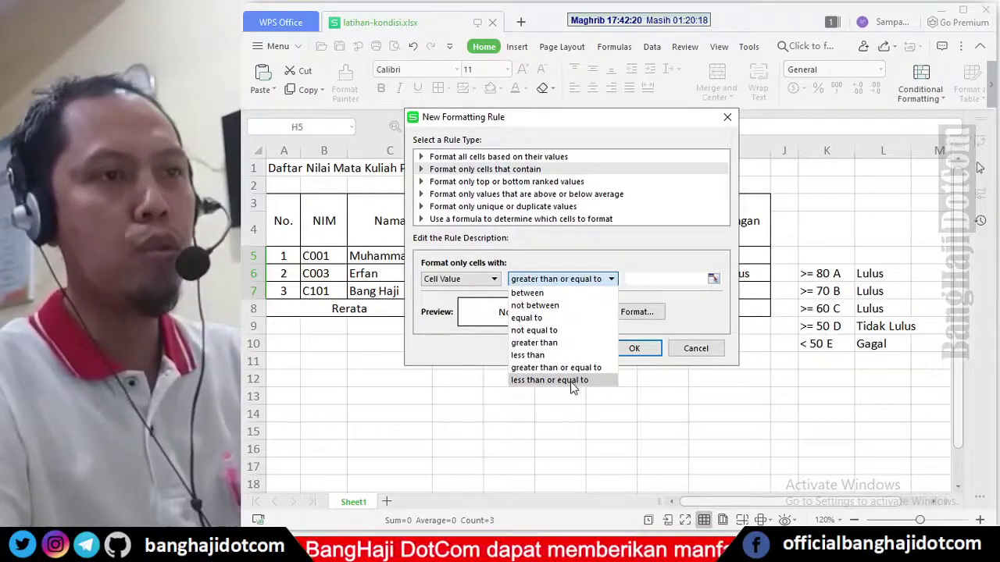
click(574, 381)
click(649, 277)
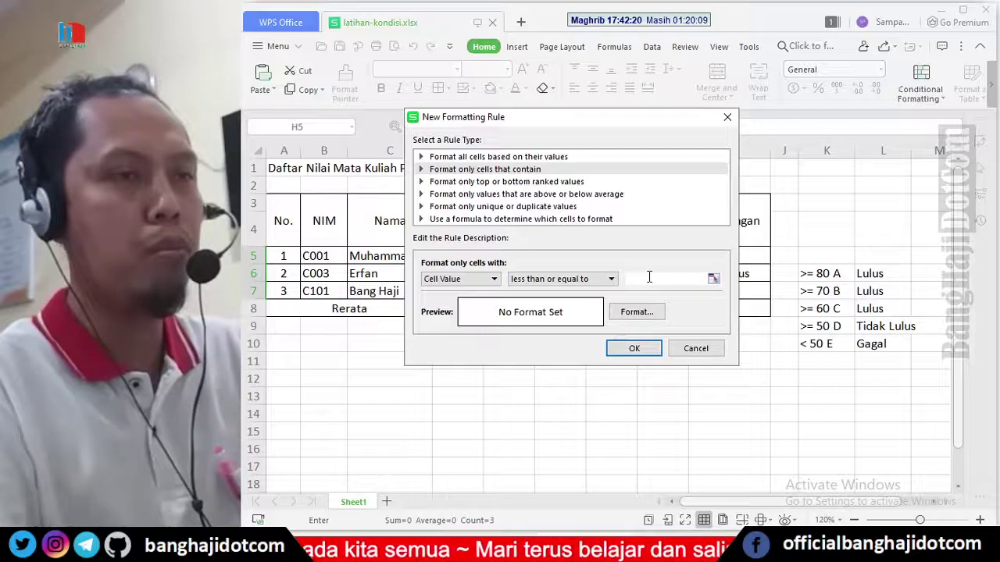
Format grades up to B with green fill and bold white text, then close the Rules Manager
text(8)
click(635, 312)
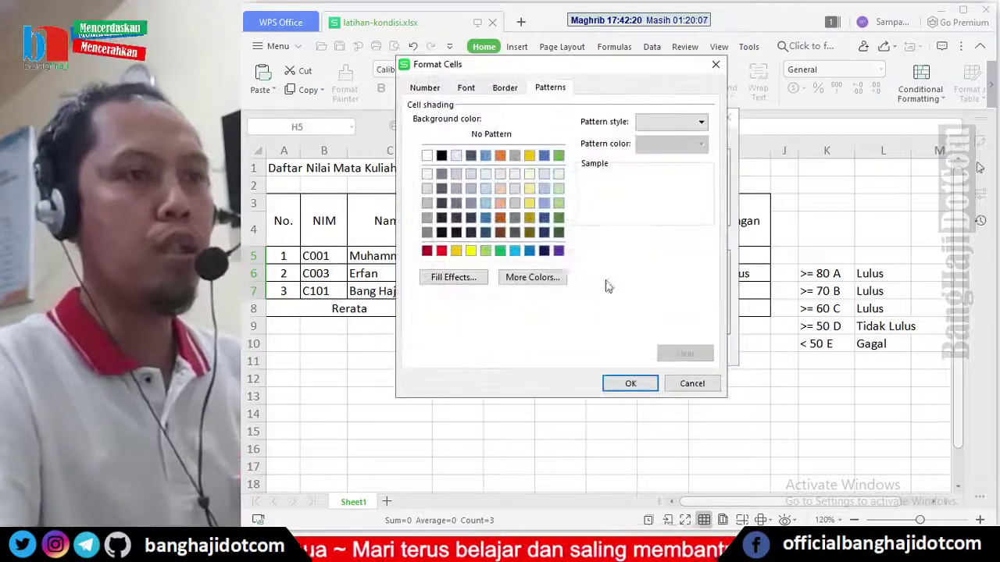
click(499, 251)
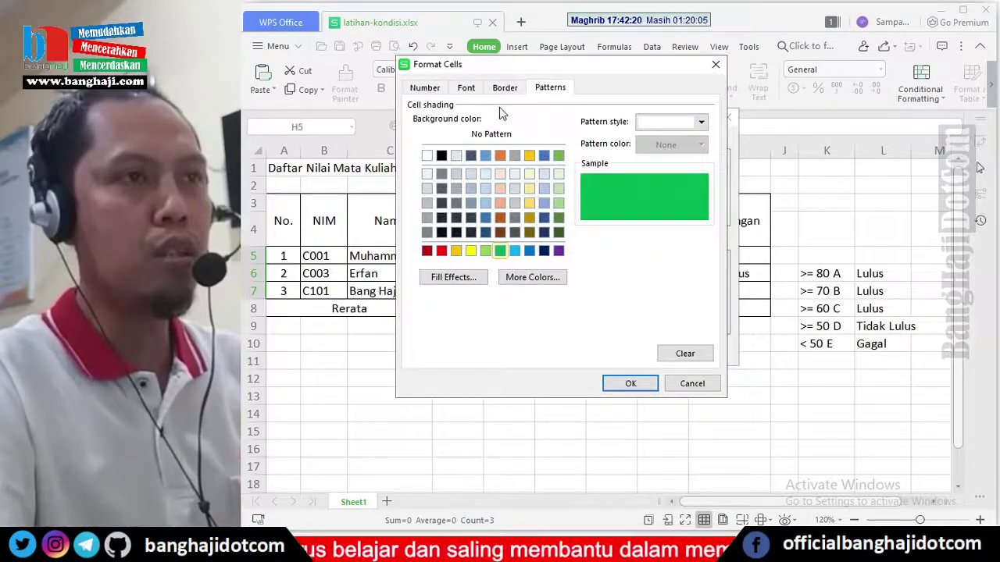
click(466, 88)
click(548, 161)
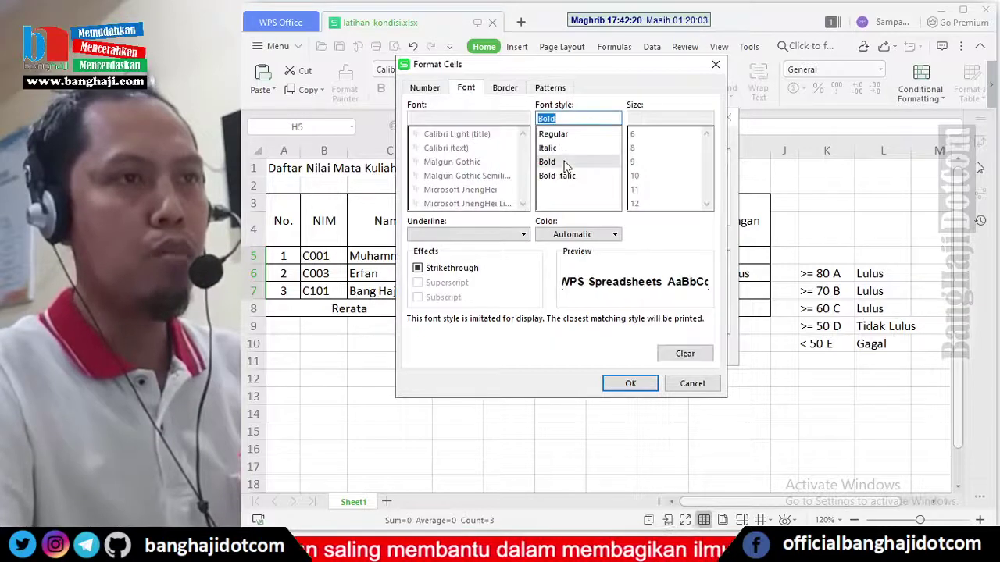
click(574, 235)
click(547, 265)
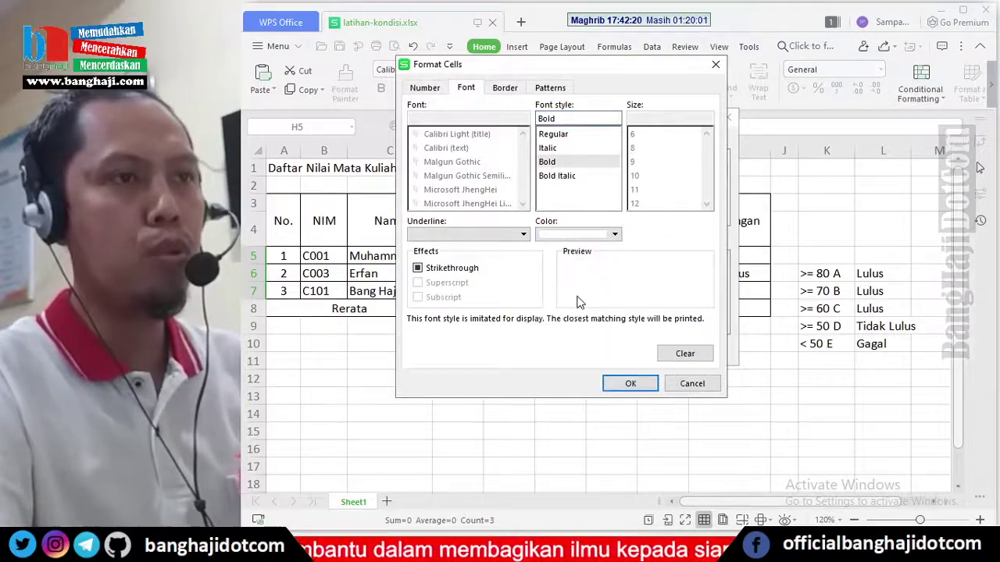
click(627, 384)
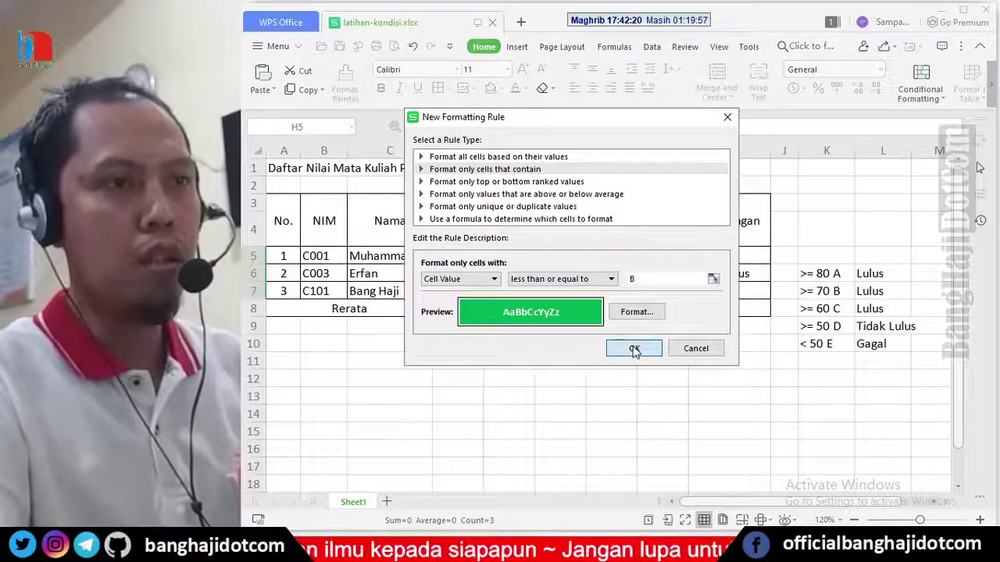
click(634, 349)
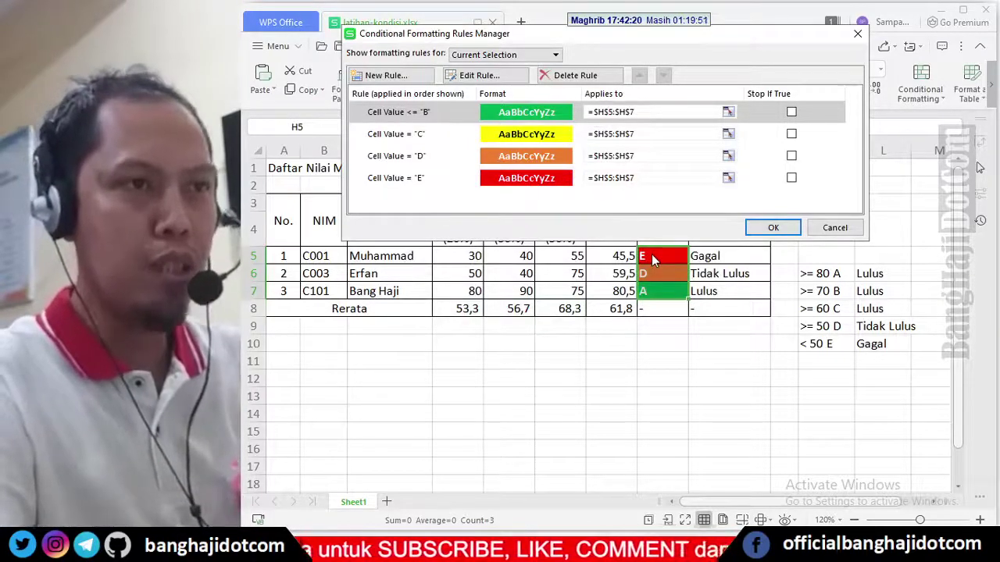
click(773, 228)
click(664, 360)
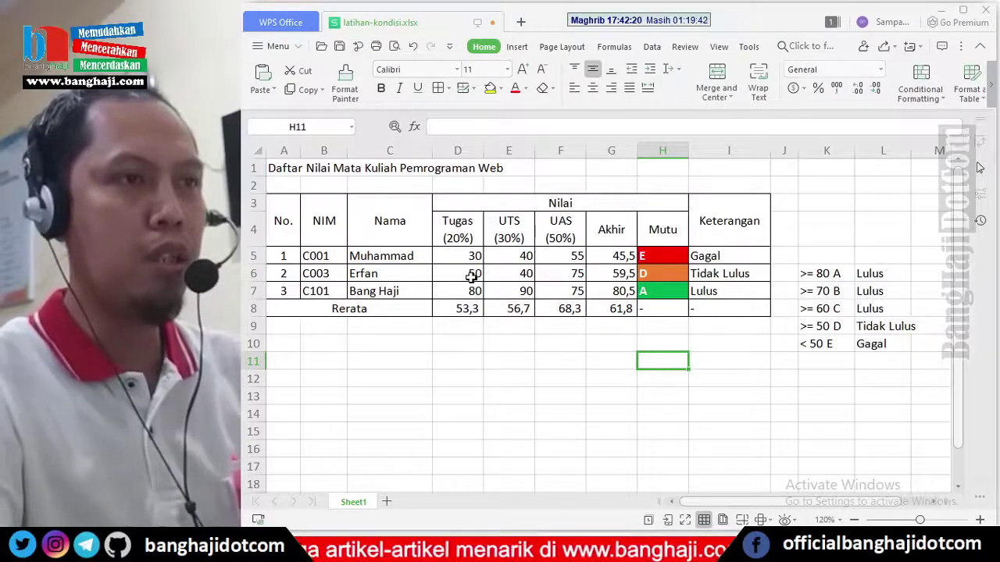
Change the UTS scores to 60 in E6 and 85 in E7
click(509, 274)
text(60)
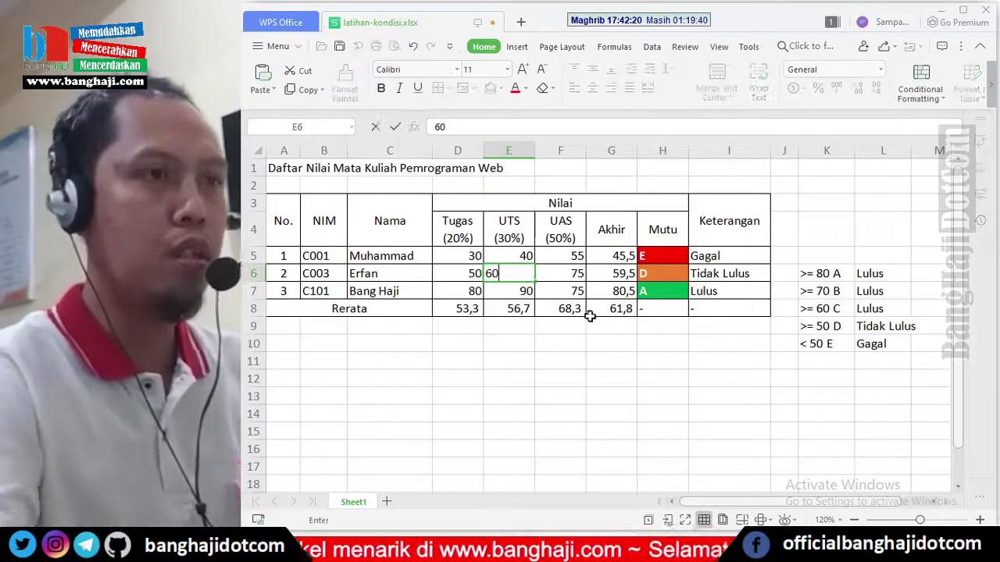
key(Return)
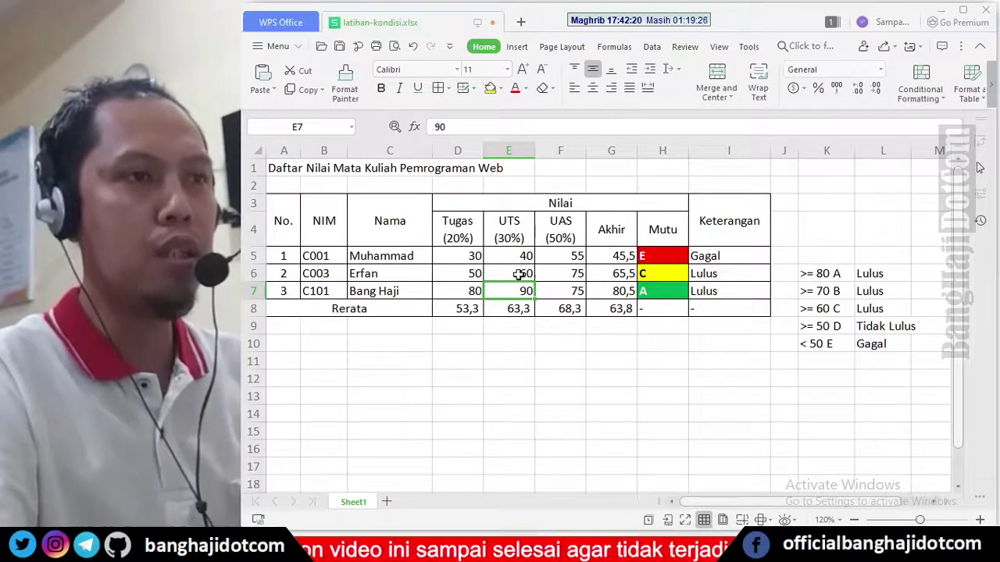
text(85)
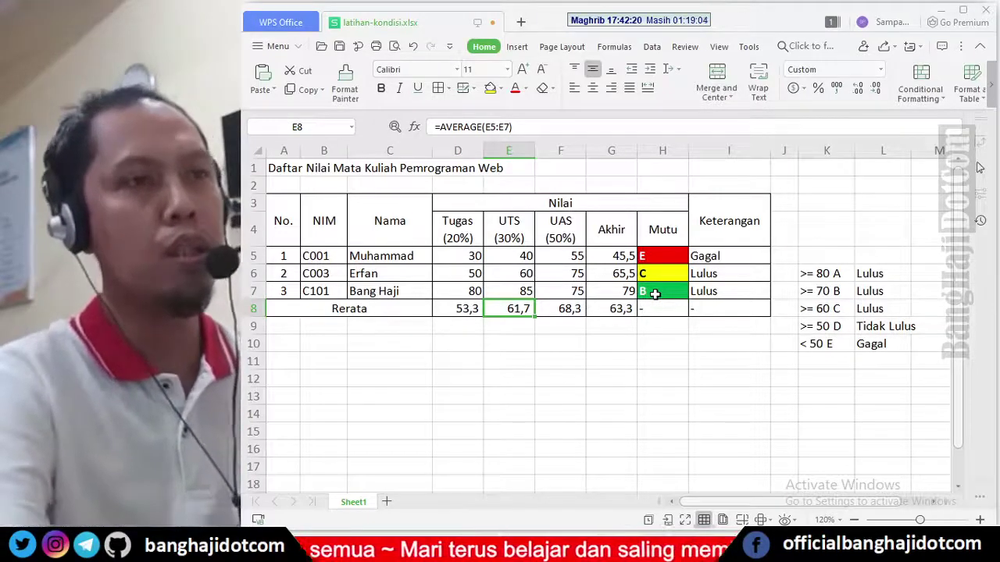
Select the Keterangan results I5:I7 and bring up Conditional Formatting
click(661, 361)
drag(717, 258, 720, 290)
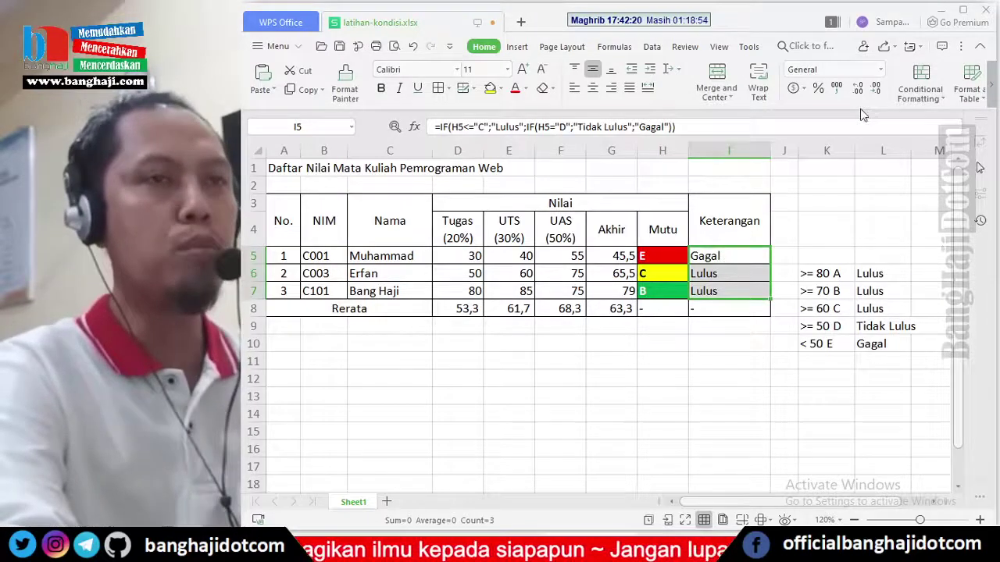
click(920, 86)
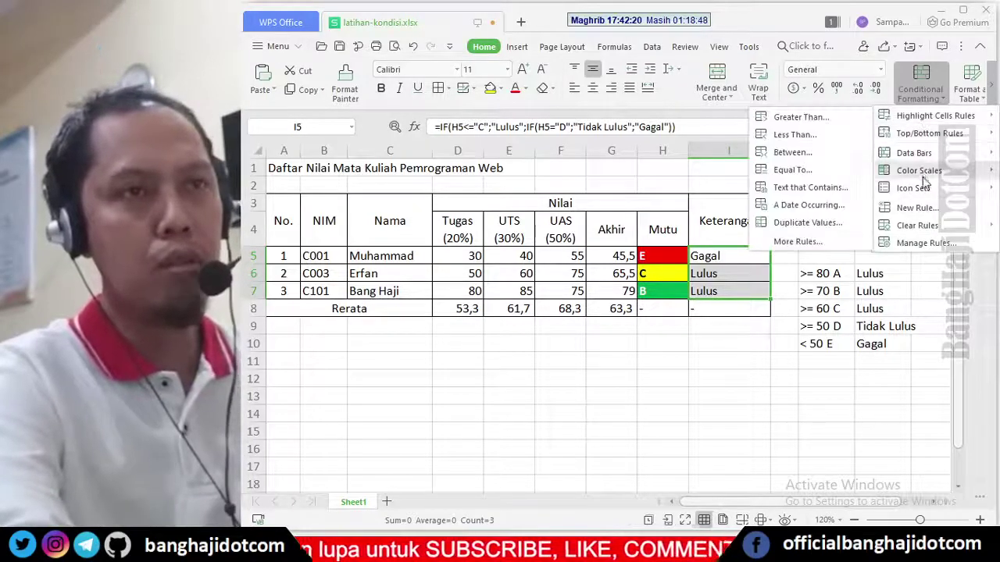
mouse_move(924, 175)
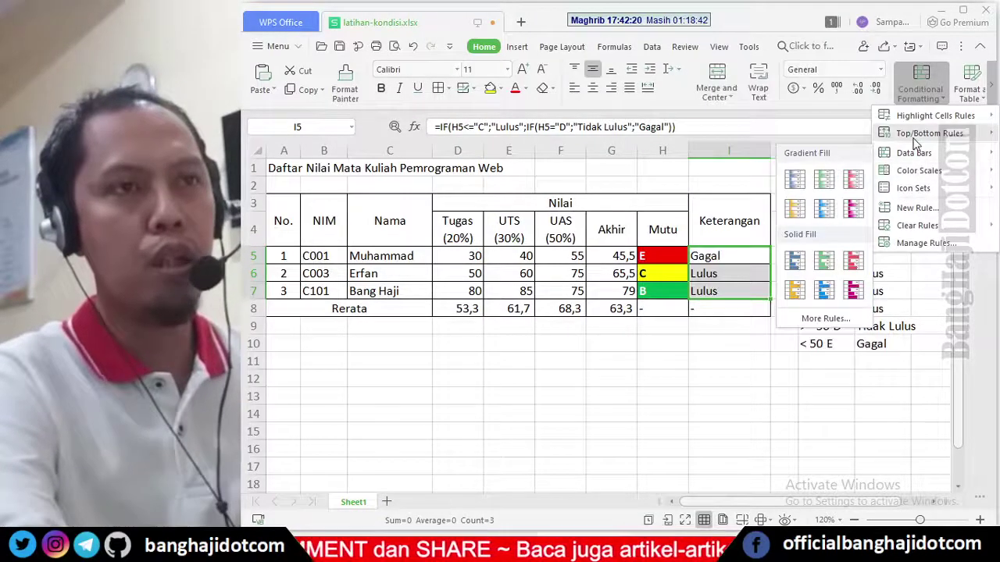
mouse_move(933, 232)
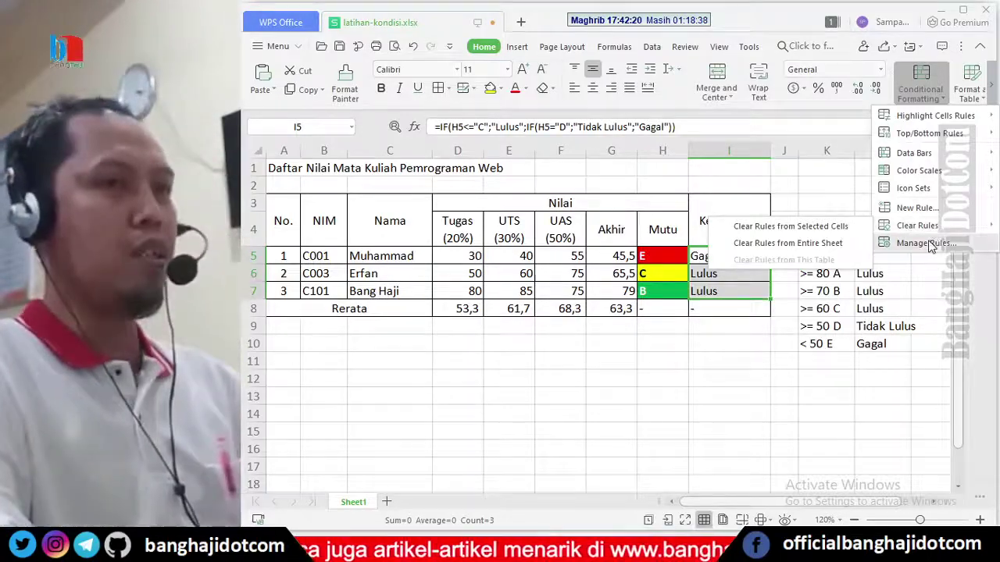
click(933, 245)
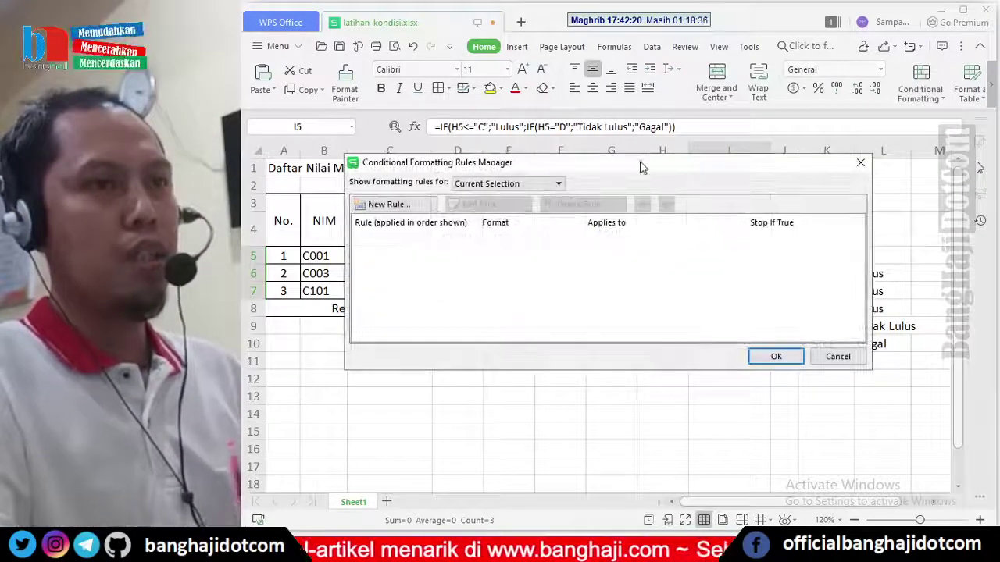
drag(642, 168, 567, 38)
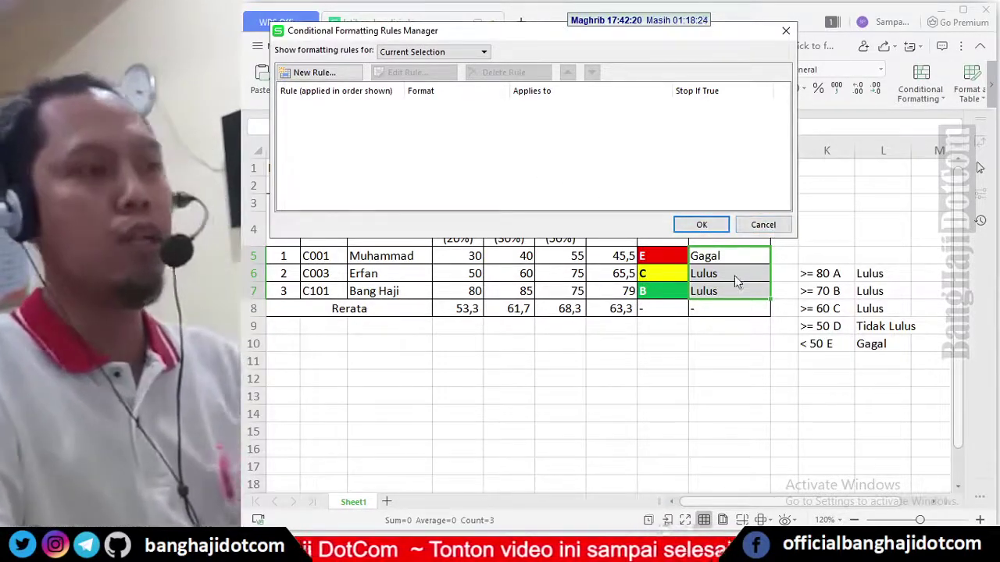
click(764, 225)
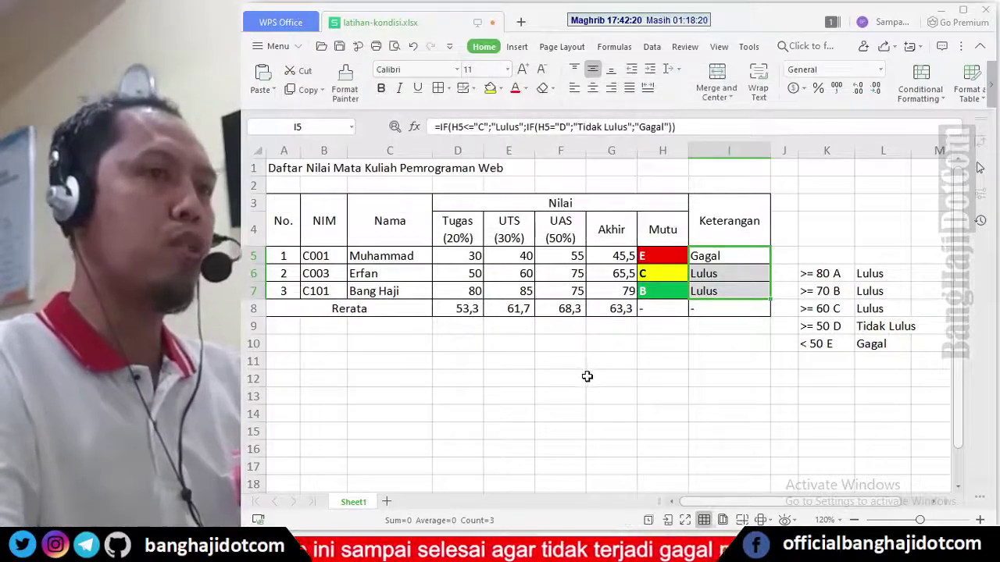